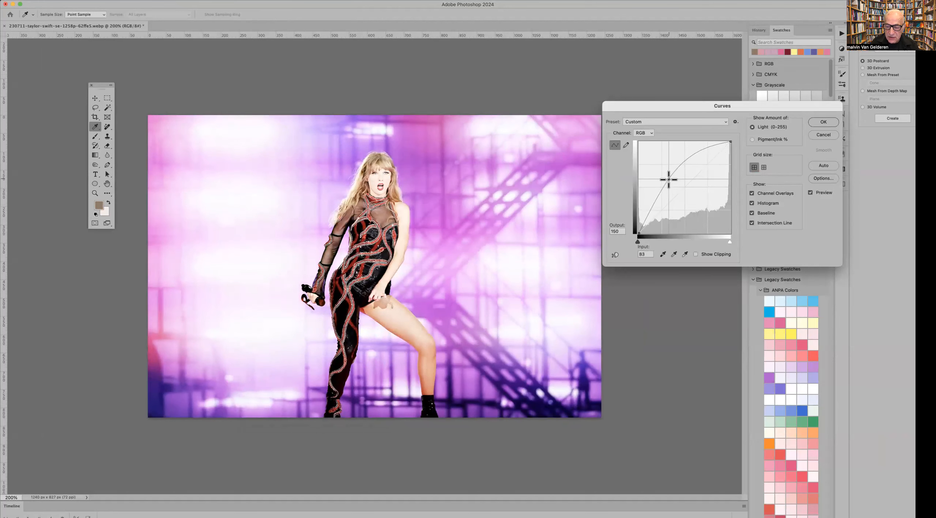
pyautogui.moveTo(674, 178); pyautogui.dragTo(672, 202)
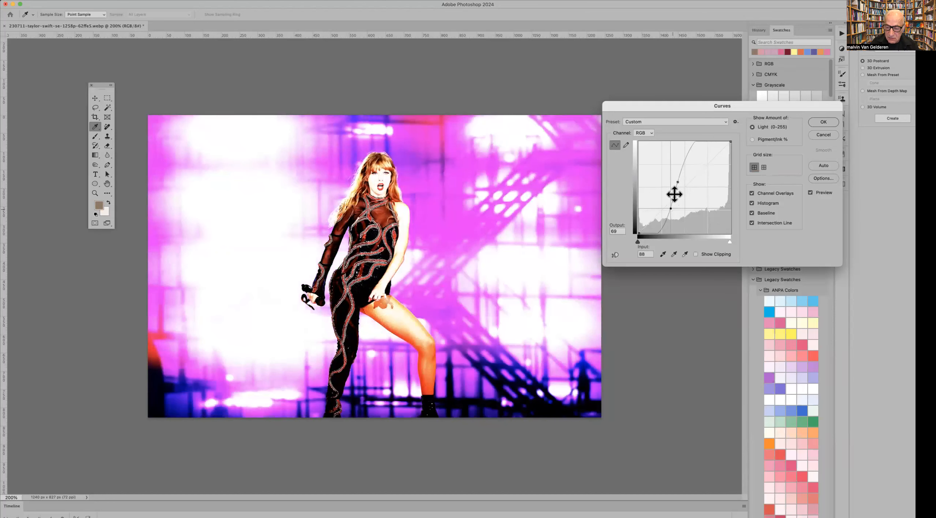
pyautogui.click(680, 171)
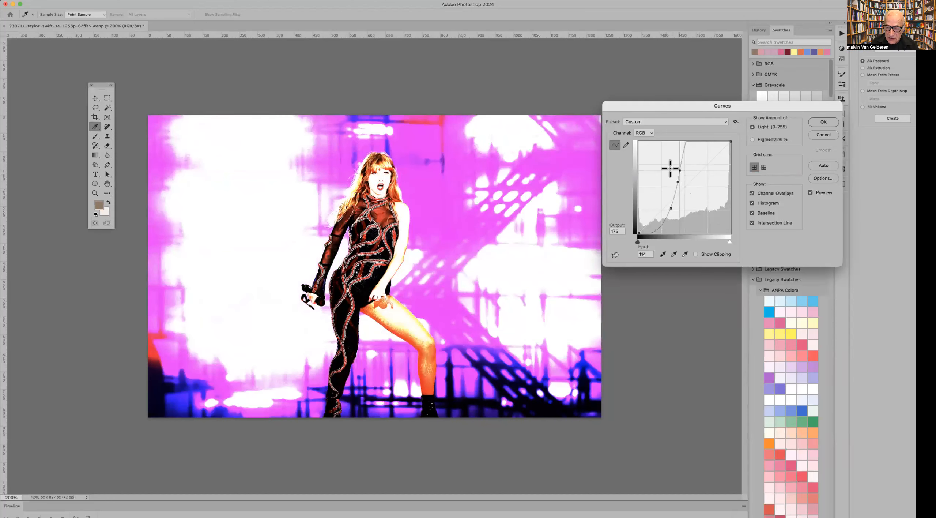
pyautogui.moveTo(673, 169); pyautogui.dragTo(678, 167)
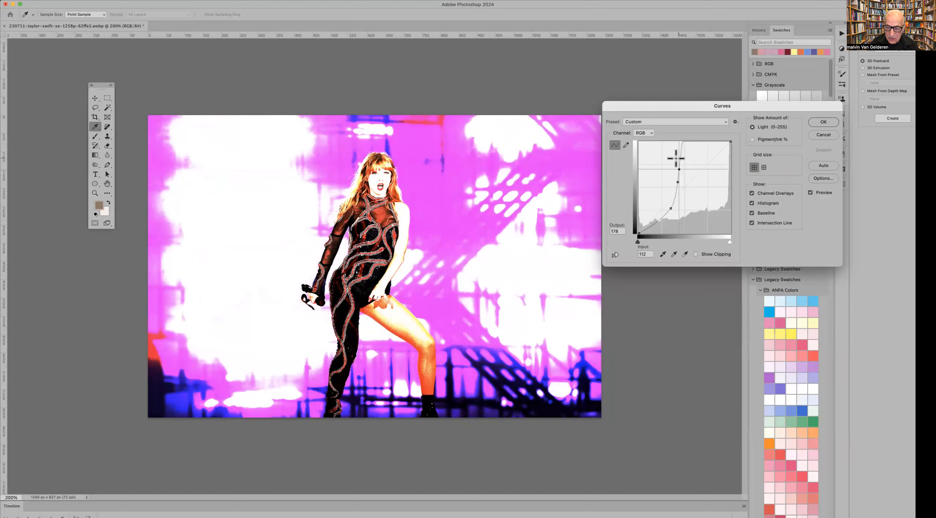
pyautogui.moveTo(680, 155); pyautogui.dragTo(693, 160)
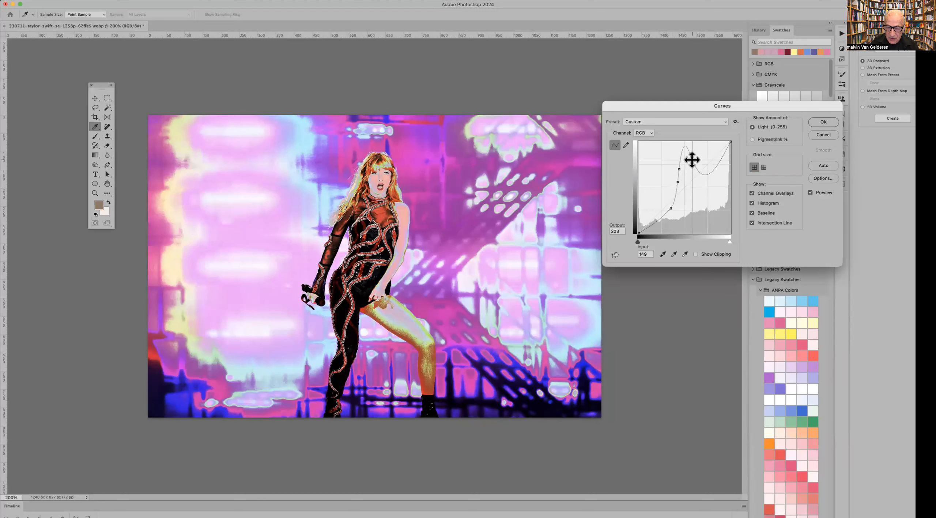
pyautogui.click(665, 190)
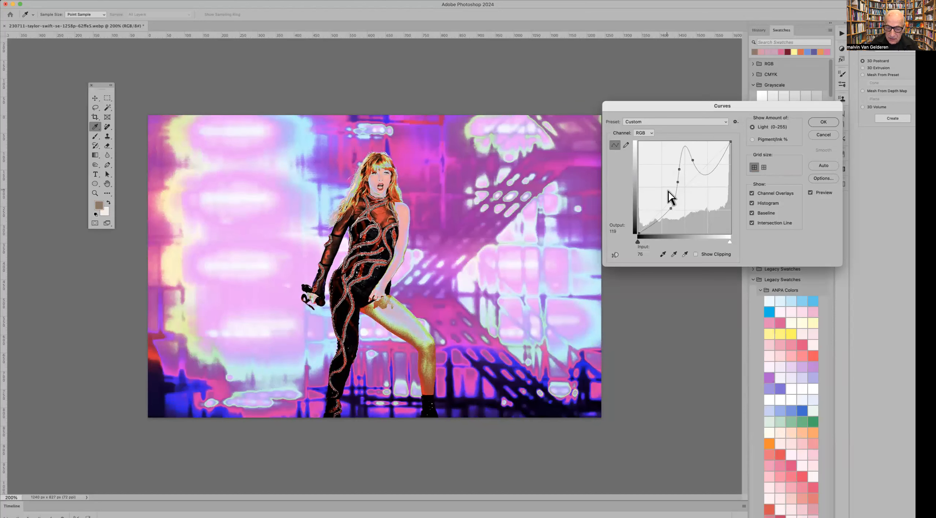
pyautogui.moveTo(665, 213); pyautogui.dragTo(652, 200)
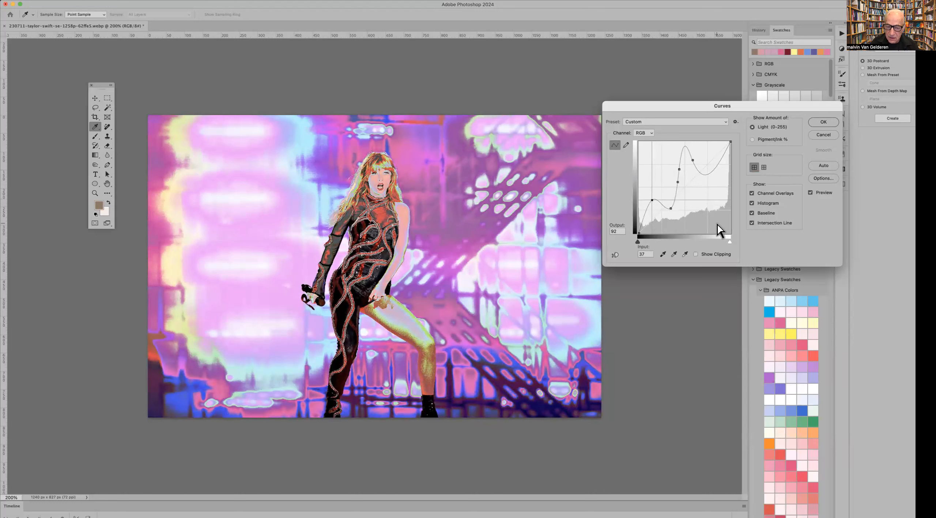
pyautogui.click(823, 135)
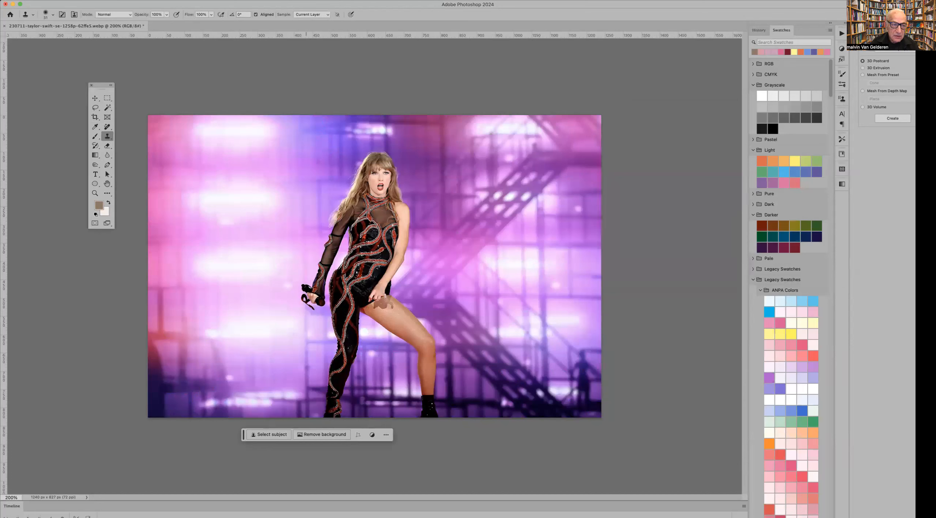
# Start a Photo Filter adjustment on the whole image and set its custom filter color to green (#00ec53).
pyautogui.click(99, 1)
pyautogui.moveTo(102, 20)
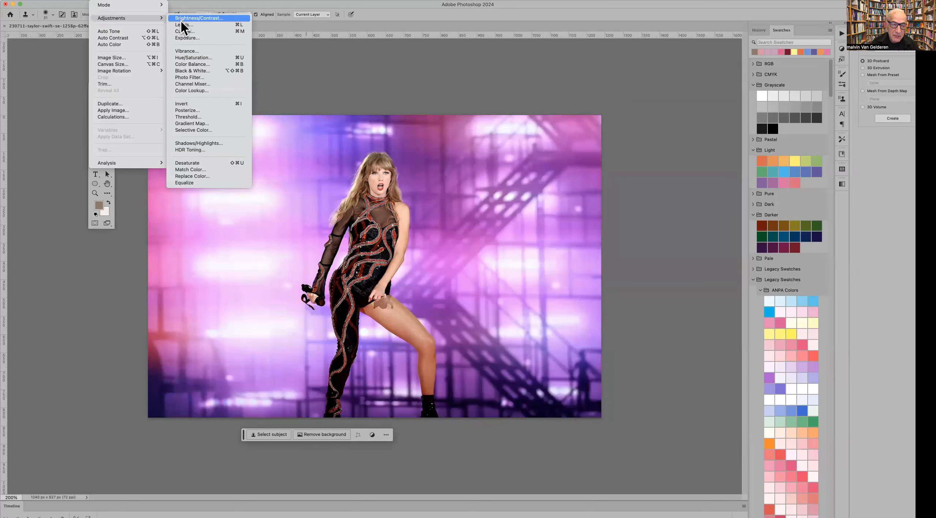
pyautogui.click(195, 77)
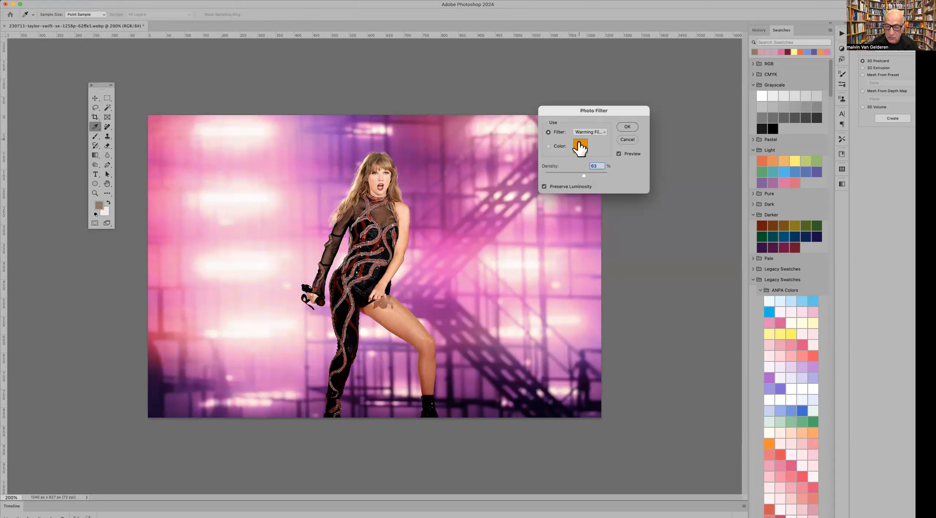
pyautogui.click(585, 147)
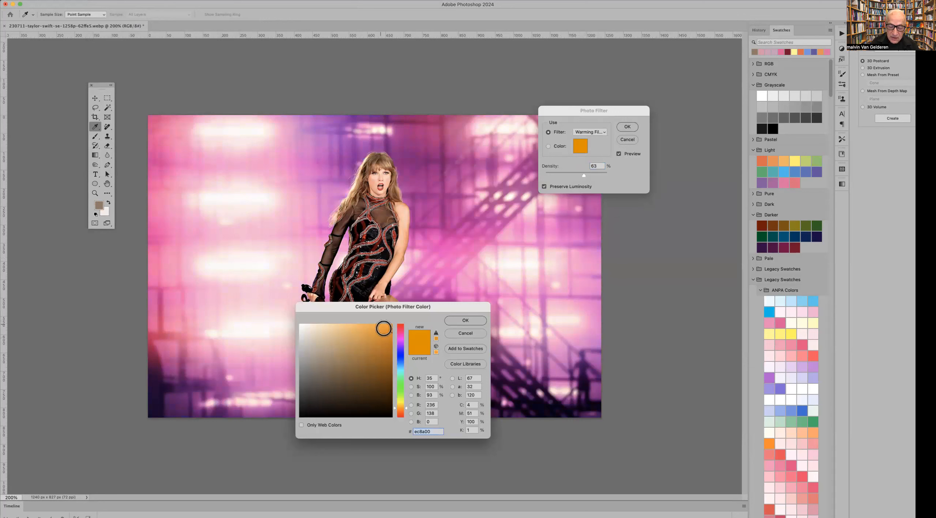
pyautogui.click(401, 350)
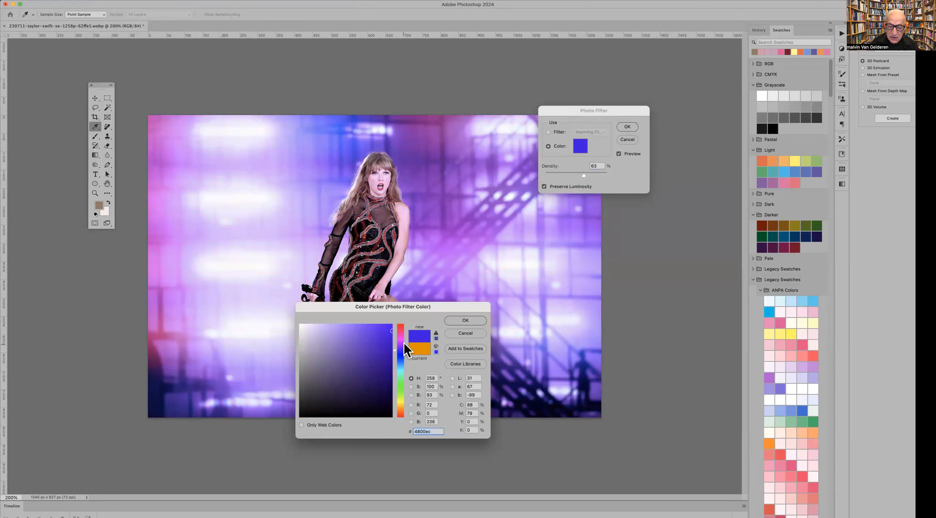
pyautogui.moveTo(436, 307); pyautogui.dragTo(718, 239)
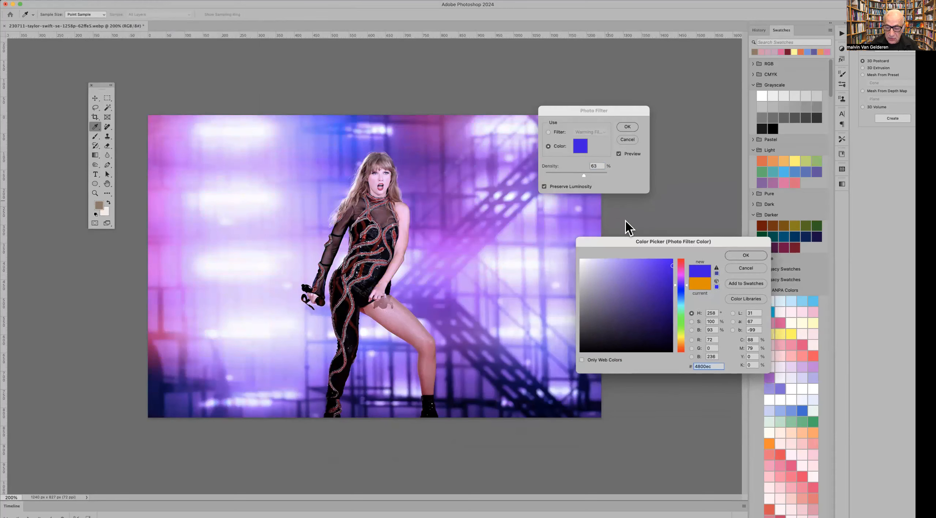
pyautogui.click(679, 295)
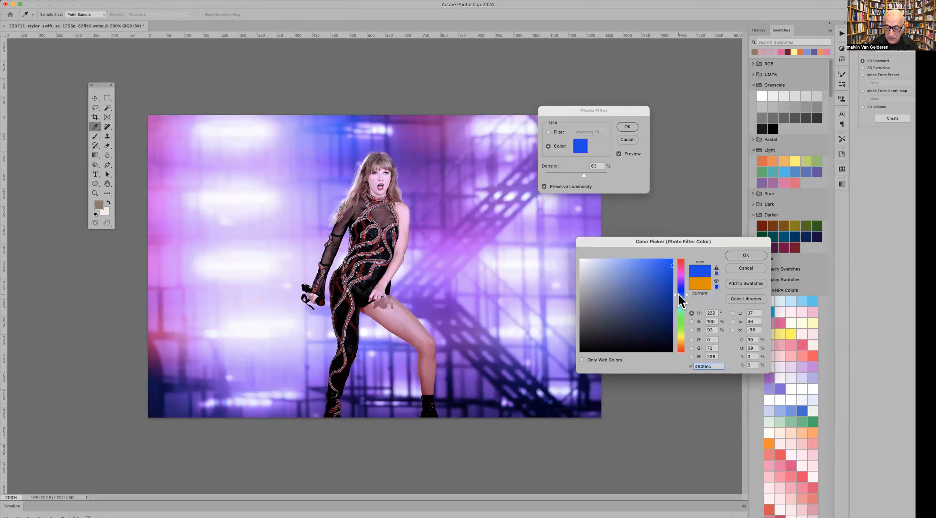
pyautogui.moveTo(678, 296); pyautogui.dragTo(679, 314)
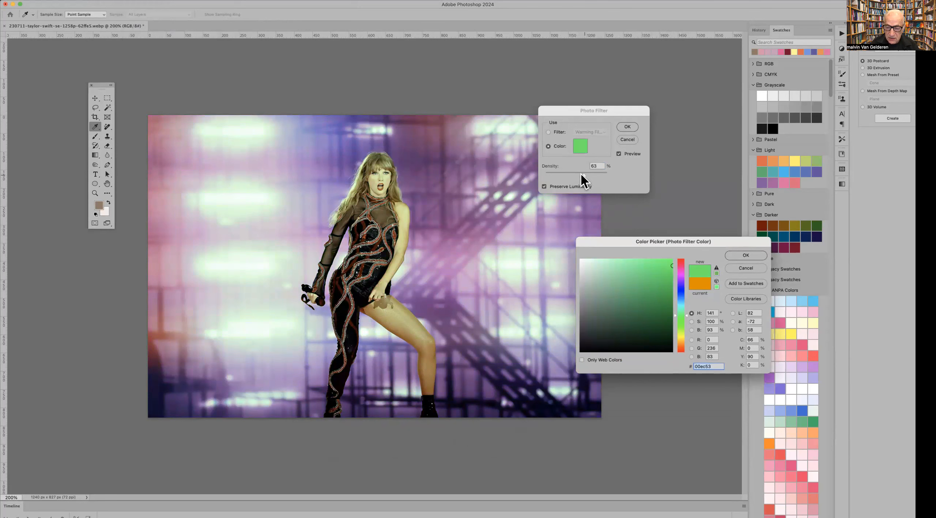
pyautogui.click(744, 255)
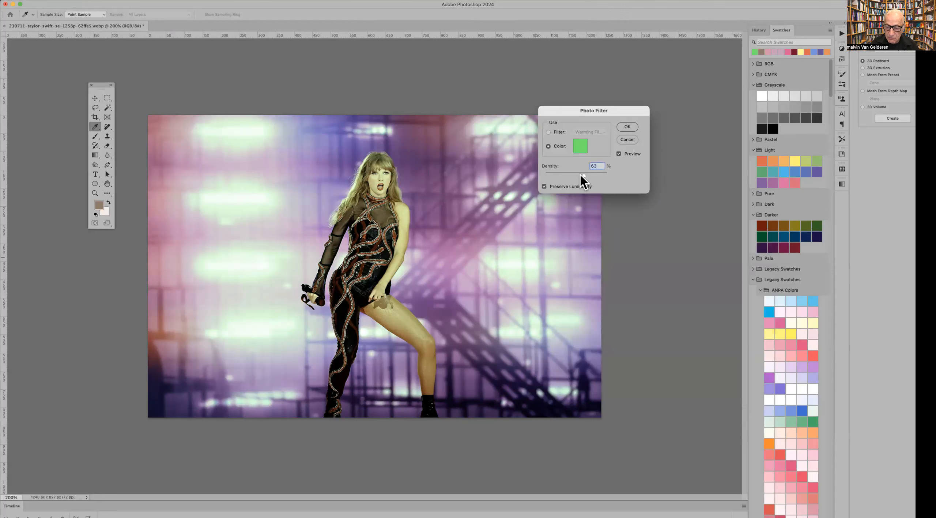
# Lower the green Photo Filter's density somewhat and apply the filter to the image.
pyautogui.moveTo(571, 173); pyautogui.dragTo(569, 173)
pyautogui.click(626, 127)
pyautogui.press('s')
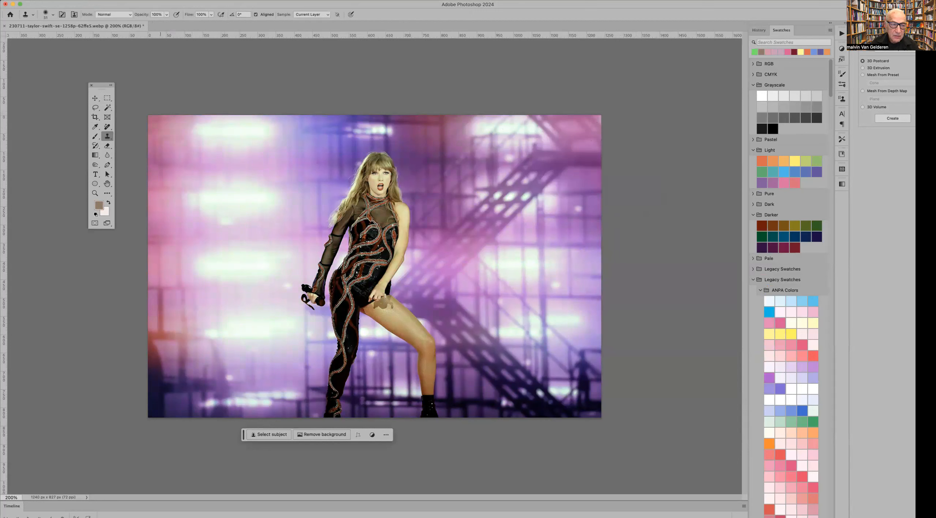
# Shift the whole image's hue to +37 with a Hue/Saturation adjustment on the Master range.
pyautogui.click(106, 1)
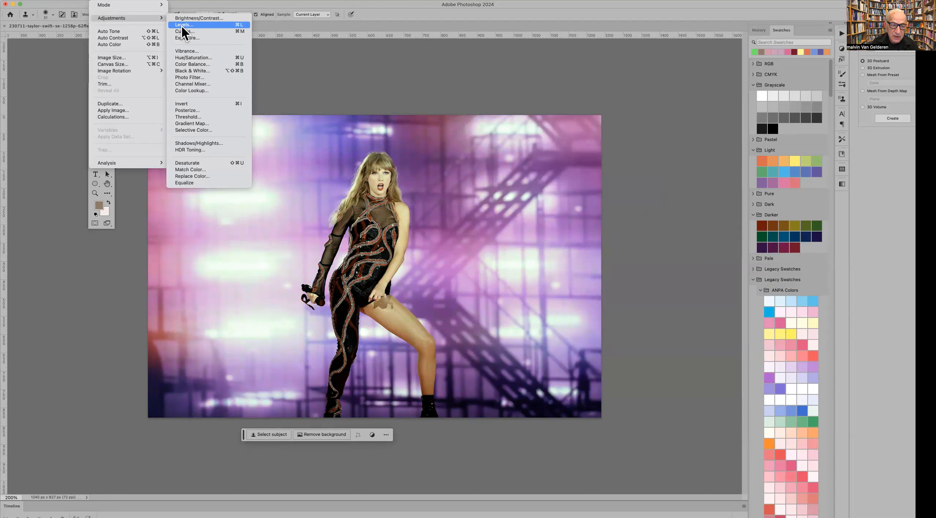
pyautogui.click(185, 58)
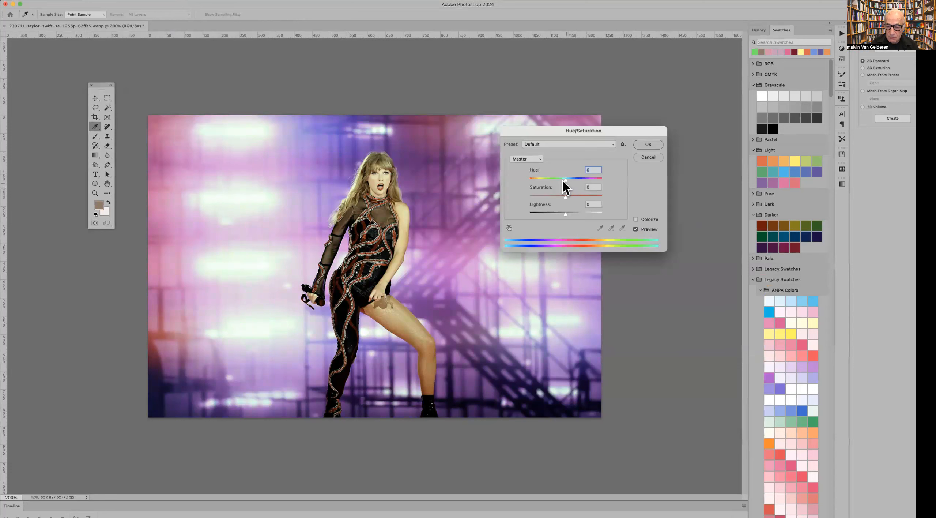
pyautogui.moveTo(565, 179)
pyautogui.mouseDown()
pyautogui.moveTo(537, 177)
pyautogui.moveTo(579, 178)
pyautogui.mouseUp()
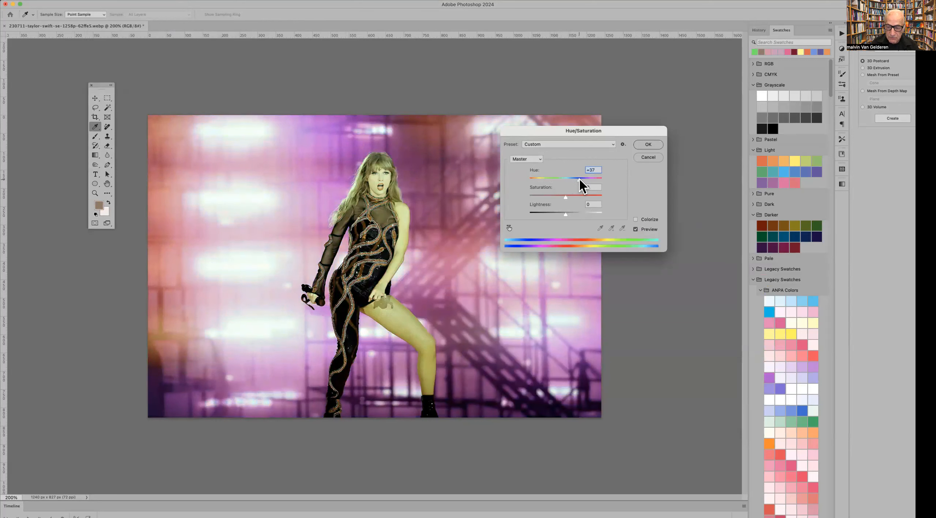
pyautogui.click(647, 144)
pyautogui.press('s')
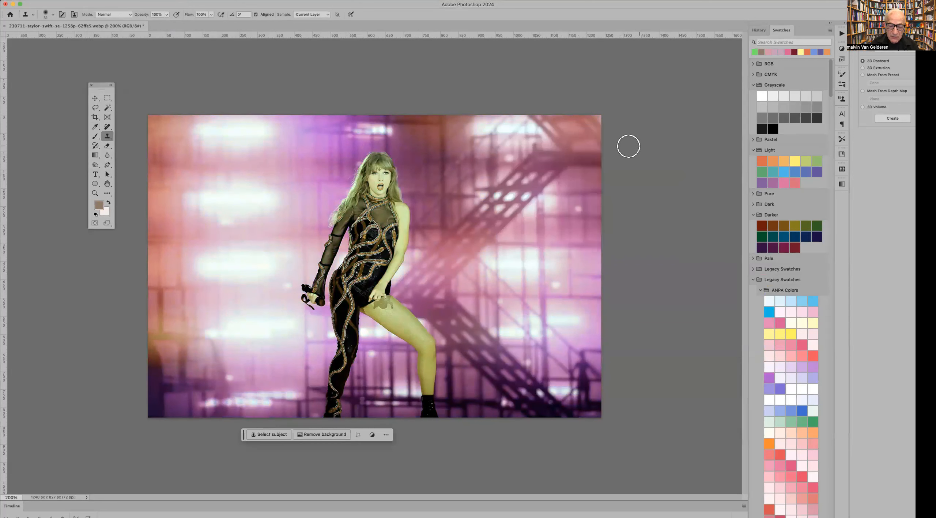
# Draw a freehand Lasso selection around the singer's whole figure, following the arms, legs and hair.
pyautogui.click(93, 106)
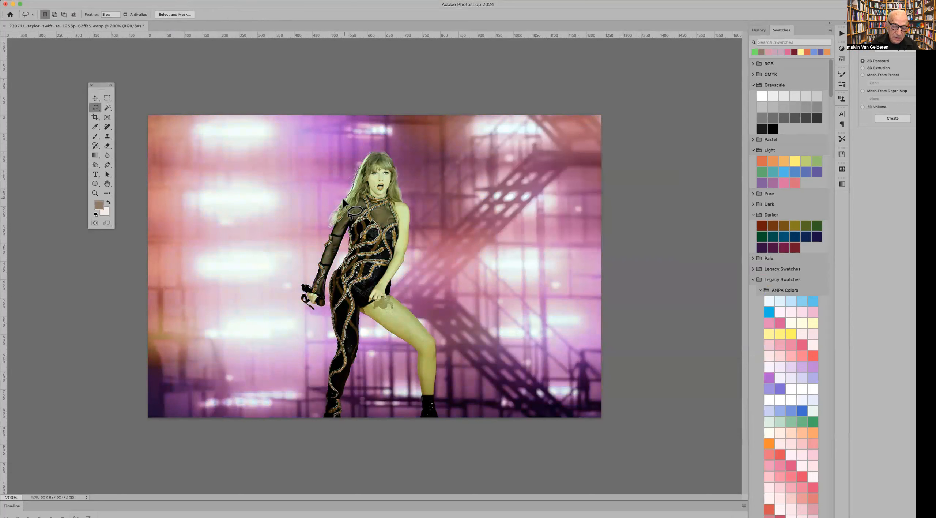
pyautogui.moveTo(344, 228)
pyautogui.mouseDown()
pyautogui.moveTo(315, 283)
pyautogui.moveTo(304, 285)
pyautogui.moveTo(312, 308)
pyautogui.moveTo(326, 306)
pyautogui.moveTo(341, 235)
pyautogui.moveTo(356, 230)
pyautogui.moveTo(333, 275)
pyautogui.moveTo(320, 413)
pyautogui.moveTo(339, 412)
pyautogui.moveTo(362, 305)
pyautogui.moveTo(416, 345)
pyautogui.moveTo(420, 403)
pyautogui.mouseUp()
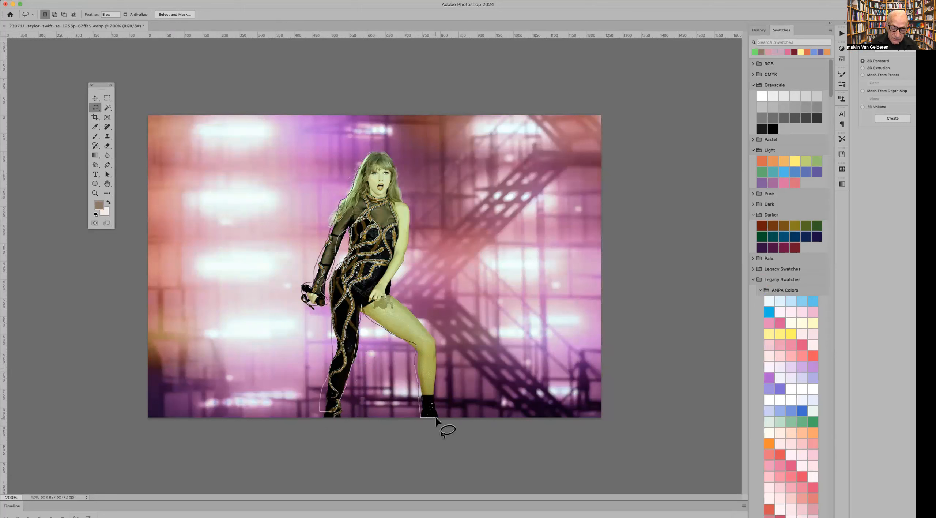
pyautogui.moveTo(433, 373)
pyautogui.mouseDown()
pyautogui.moveTo(432, 349)
pyautogui.moveTo(393, 284)
pyautogui.moveTo(411, 226)
pyautogui.moveTo(398, 183)
pyautogui.moveTo(444, 266)
pyautogui.moveTo(429, 252)
pyautogui.mouseUp()
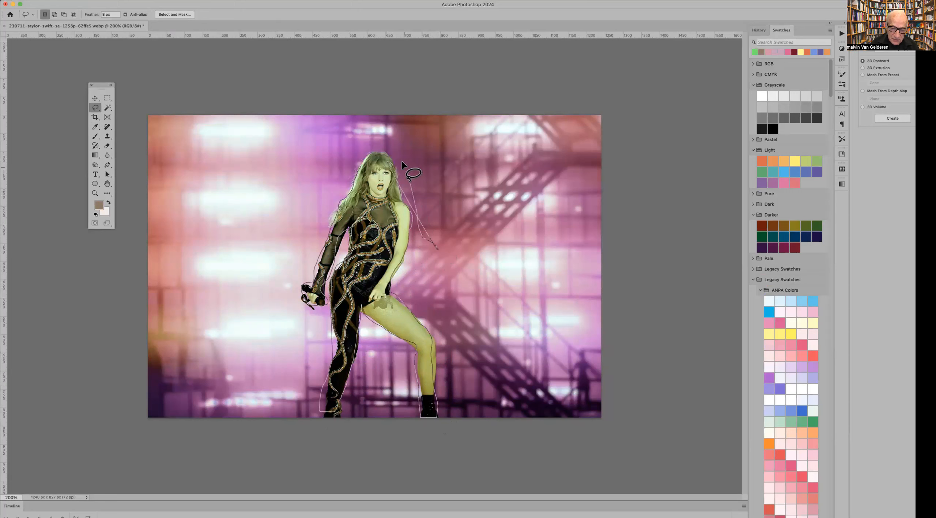
pyautogui.moveTo(395, 167); pyautogui.dragTo(389, 163)
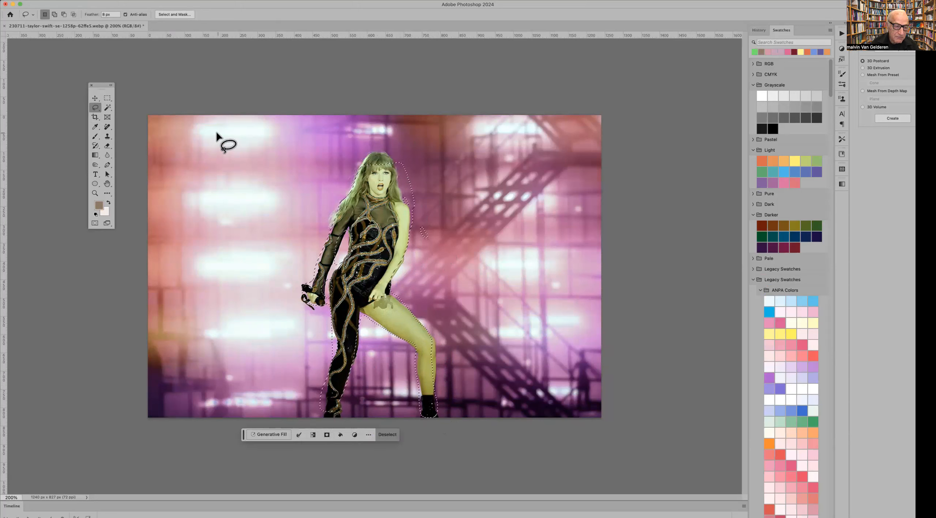
# Brighten the selected singer with Curves by raising the RGB midtones to about input 99, output 140.
pyautogui.click(100, 1)
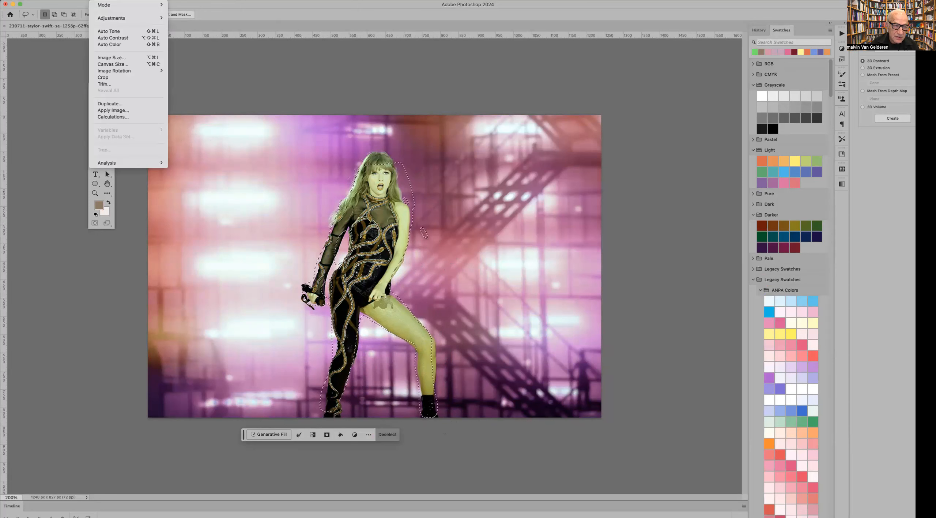
pyautogui.moveTo(107, 17)
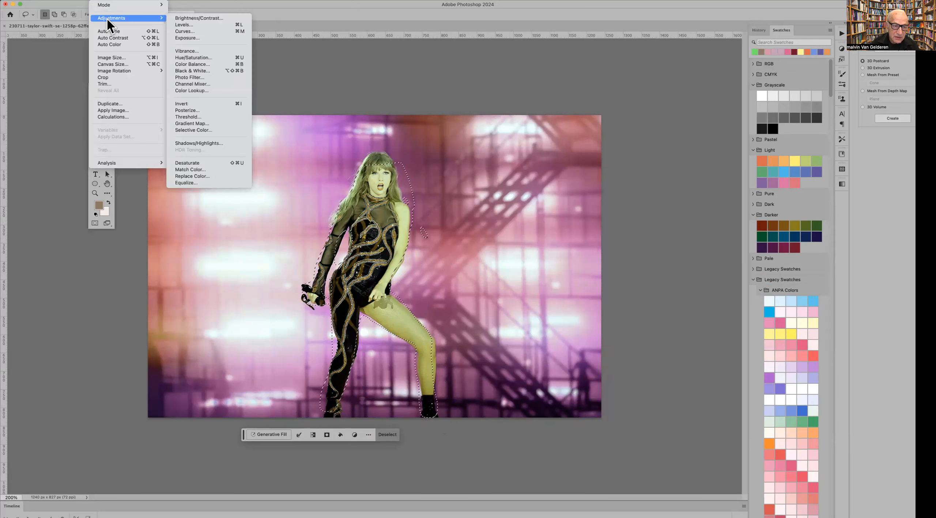
pyautogui.click(203, 32)
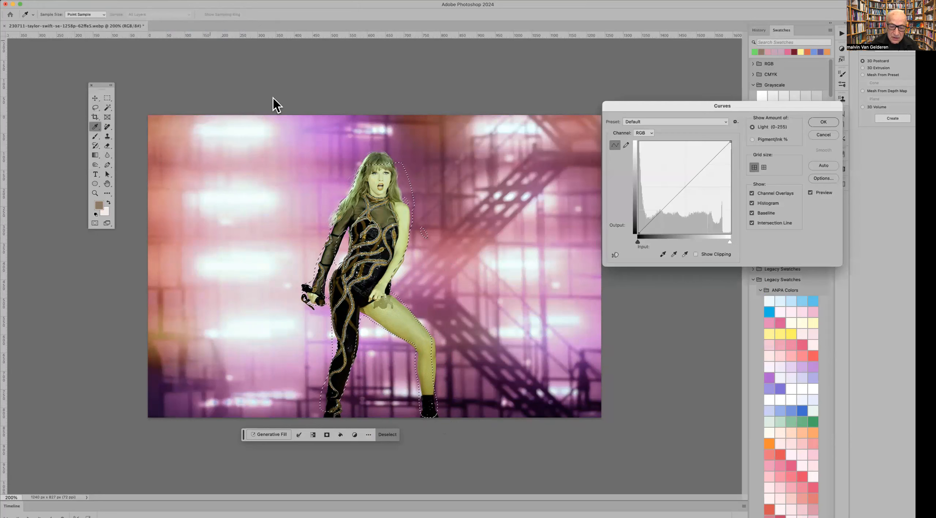
pyautogui.moveTo(681, 186)
pyautogui.mouseDown()
pyautogui.moveTo(668, 173)
pyautogui.moveTo(684, 201)
pyautogui.moveTo(673, 182)
pyautogui.mouseUp()
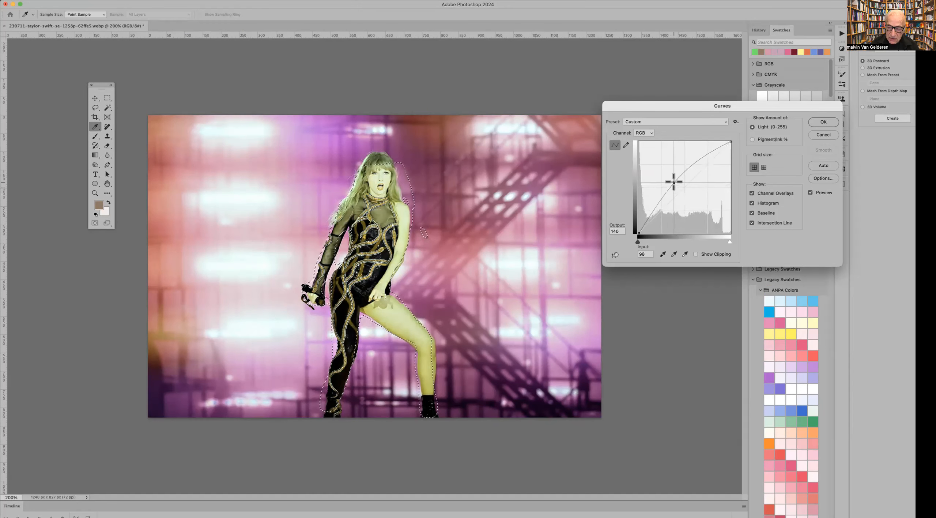
pyautogui.click(823, 122)
pyautogui.press('l')
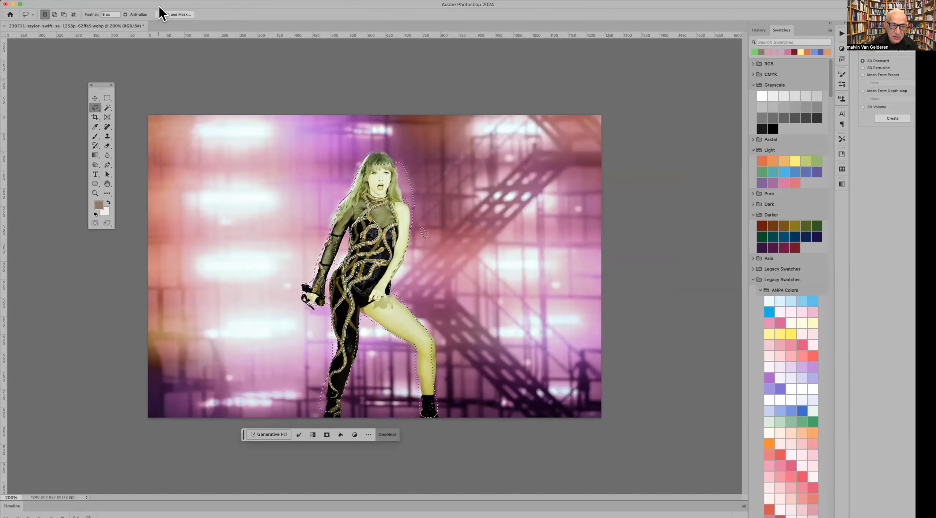
# Invert the selection to the background and brighten it with Curves by raising the RGB midtones.
pyautogui.click(100, 0)
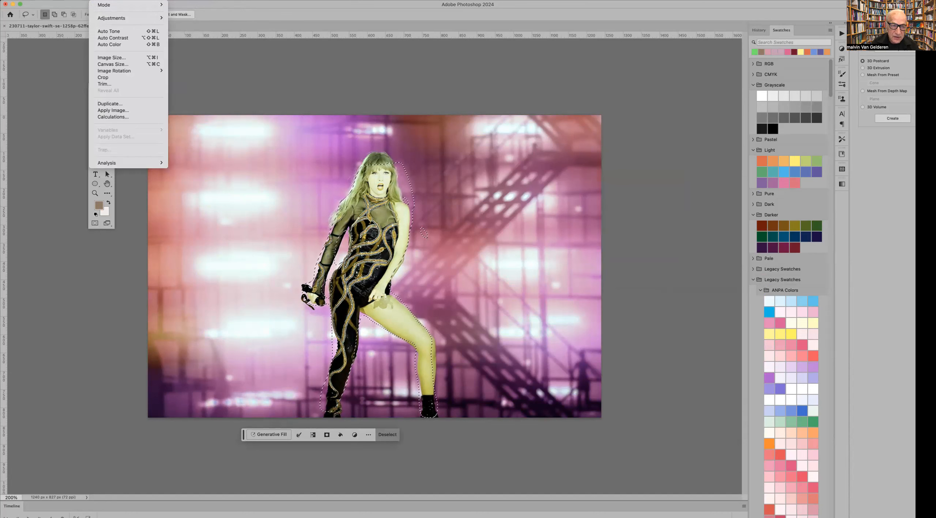
pyautogui.click(162, 24)
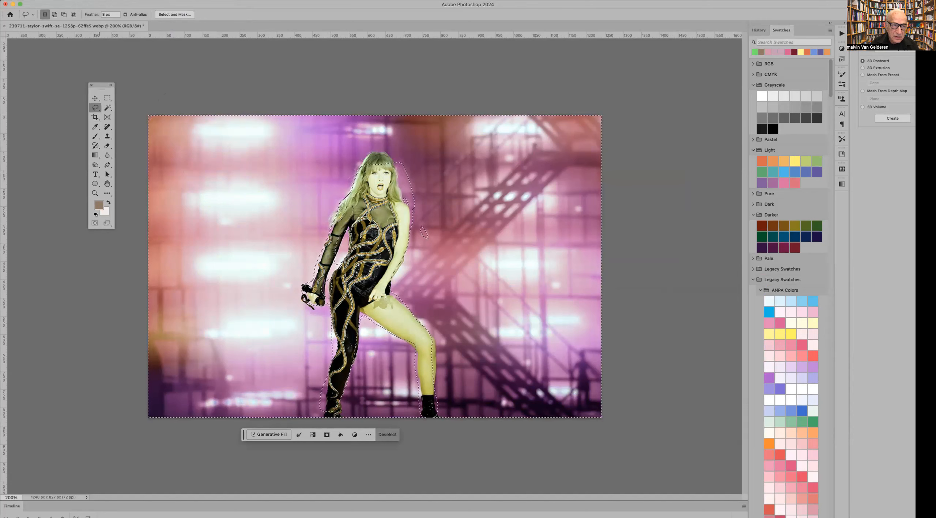
pyautogui.click(95, 1)
pyautogui.moveTo(99, 19)
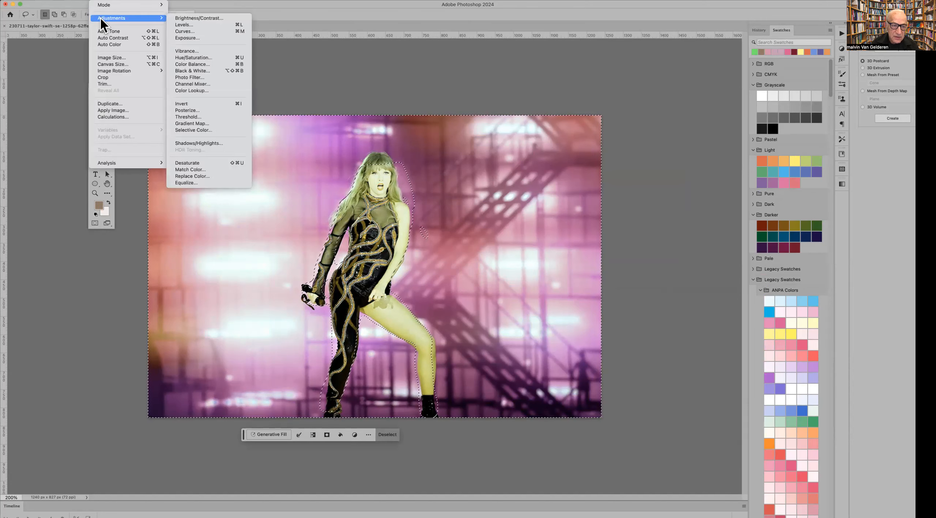
pyautogui.click(188, 32)
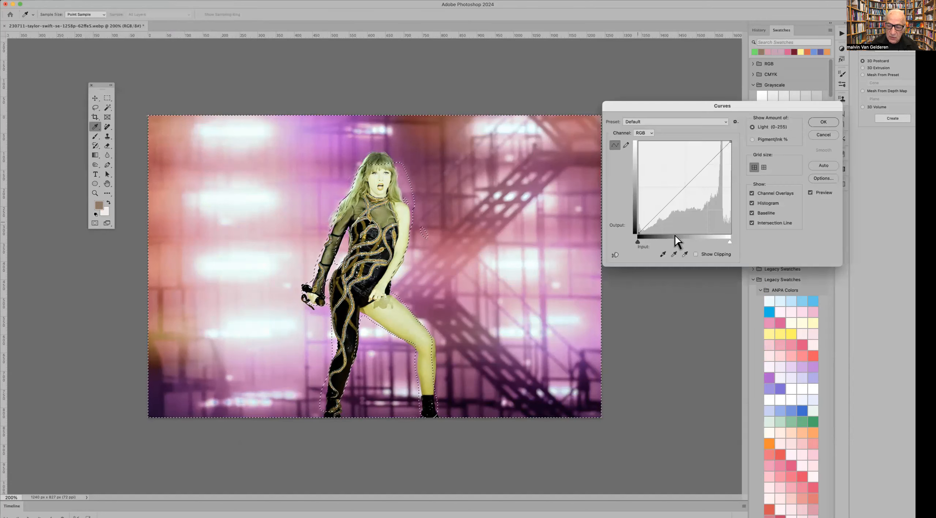
pyautogui.moveTo(684, 186); pyautogui.dragTo(664, 184)
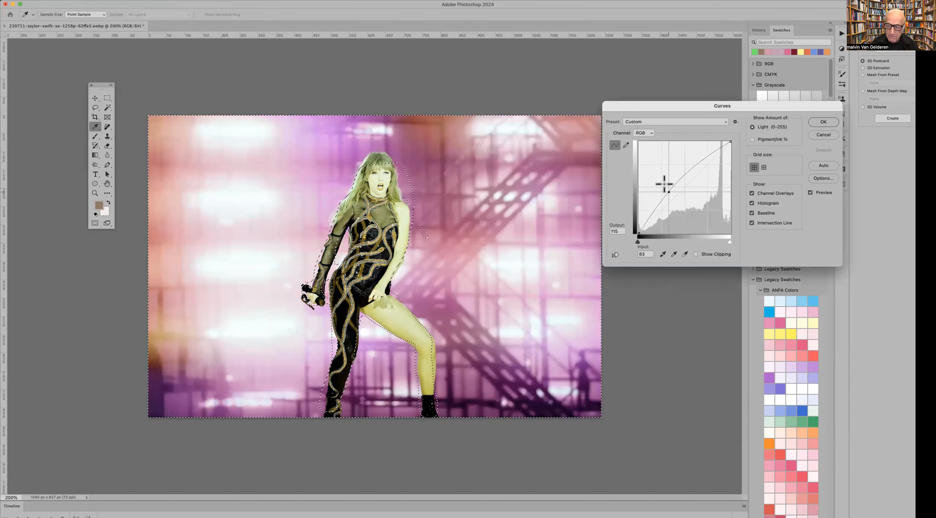
pyautogui.click(824, 121)
pyautogui.press('l')
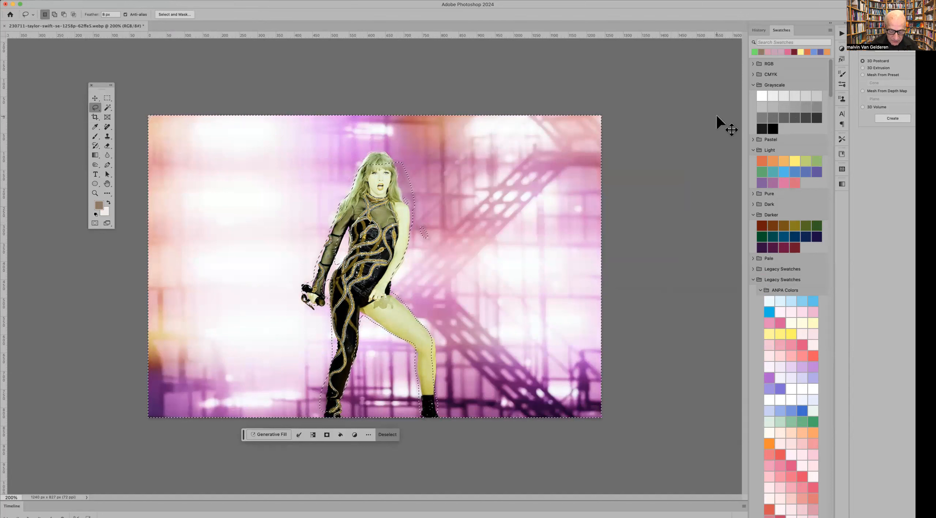
# Deselect the background and extend the canvas upward to a height of 370 millimeters, anchoring the image at the bottom center.
pyautogui.press('super+d')
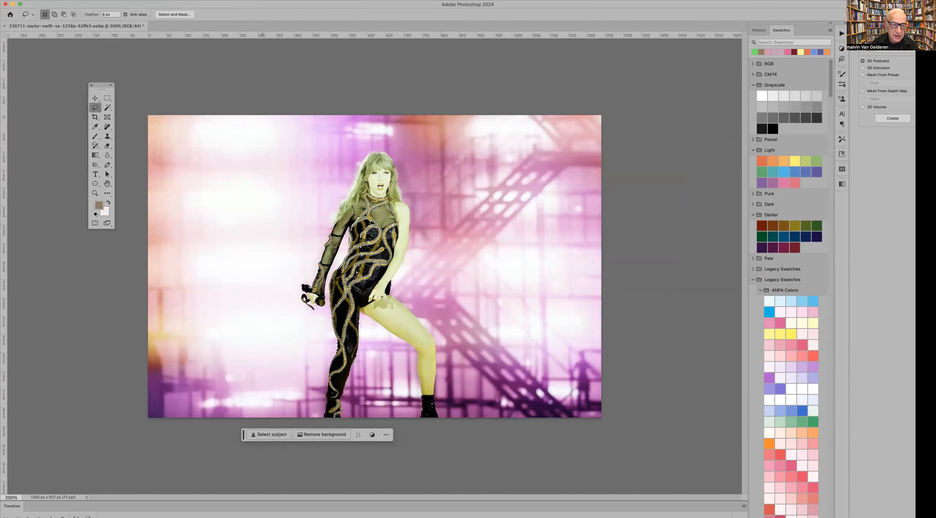
pyautogui.click(98, 1)
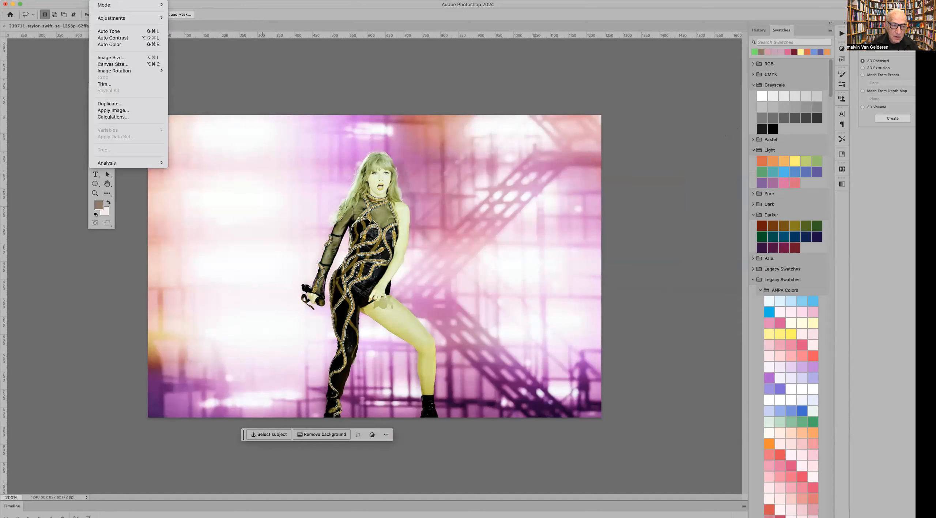
pyautogui.click(108, 65)
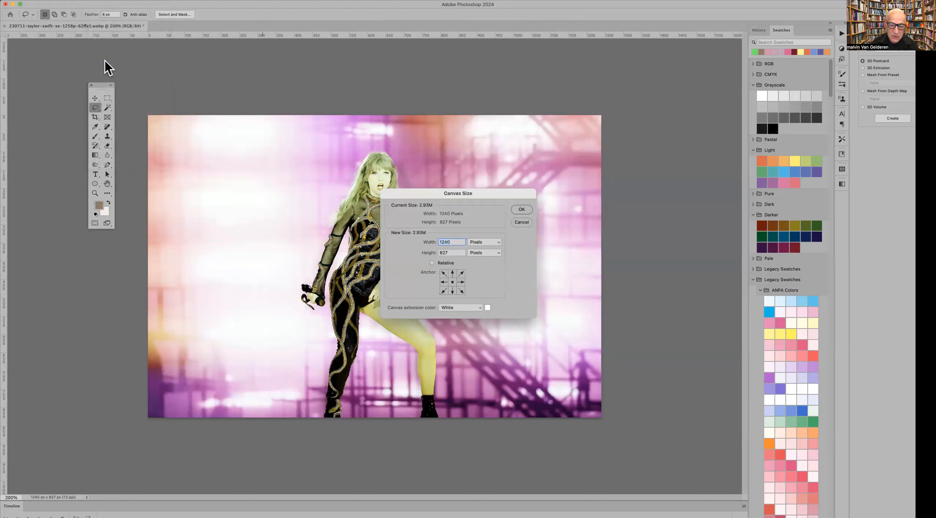
pyautogui.moveTo(447, 189); pyautogui.dragTo(622, 92)
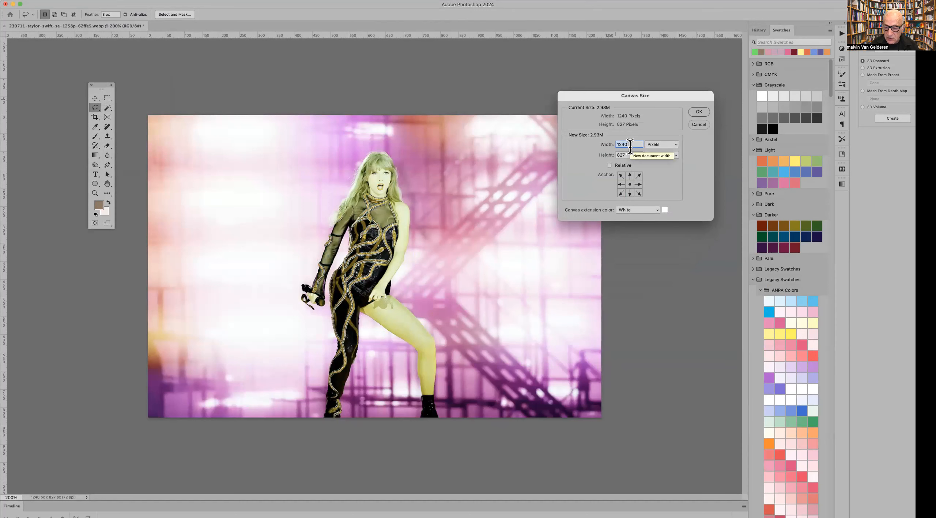
pyautogui.click(674, 144)
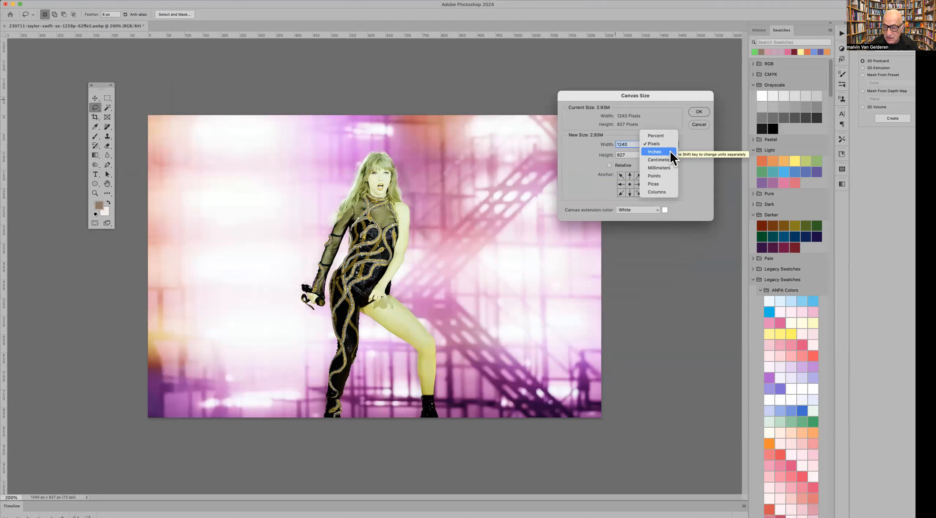
pyautogui.click(666, 168)
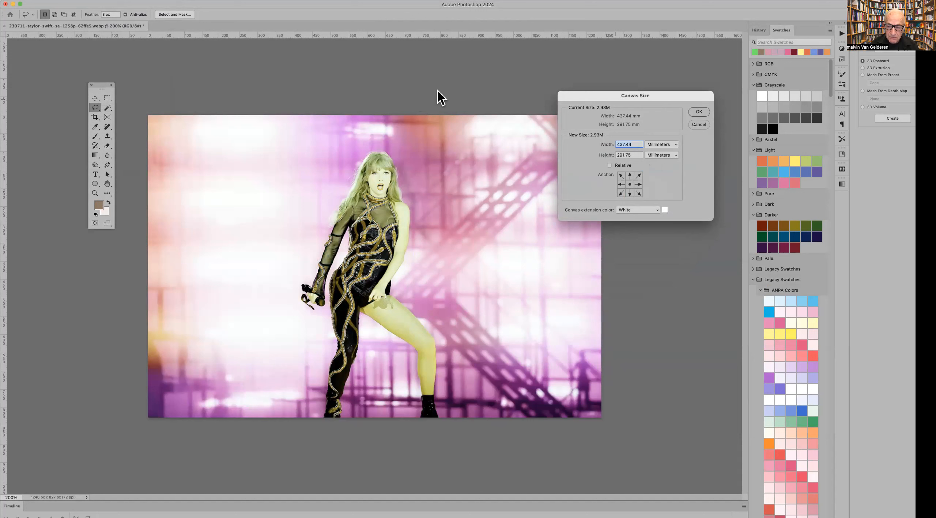
pyautogui.click(633, 154)
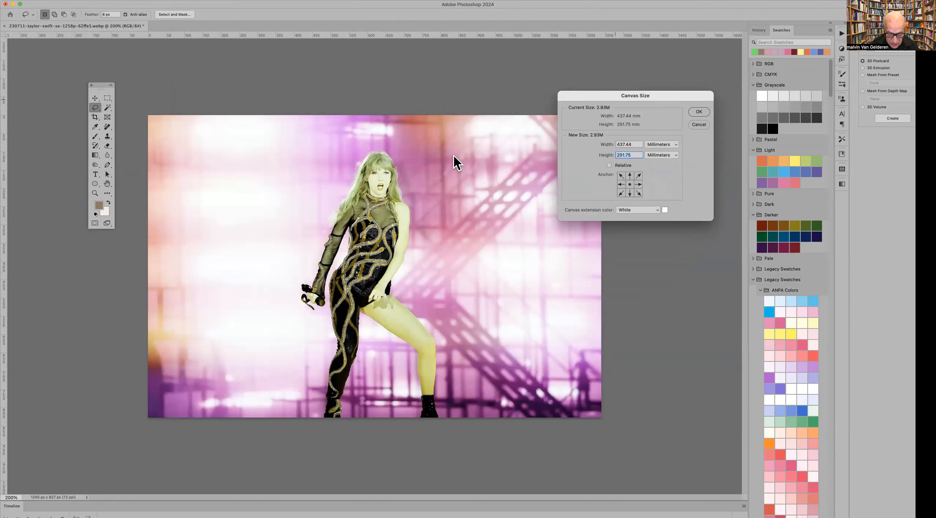
pyautogui.write('370')
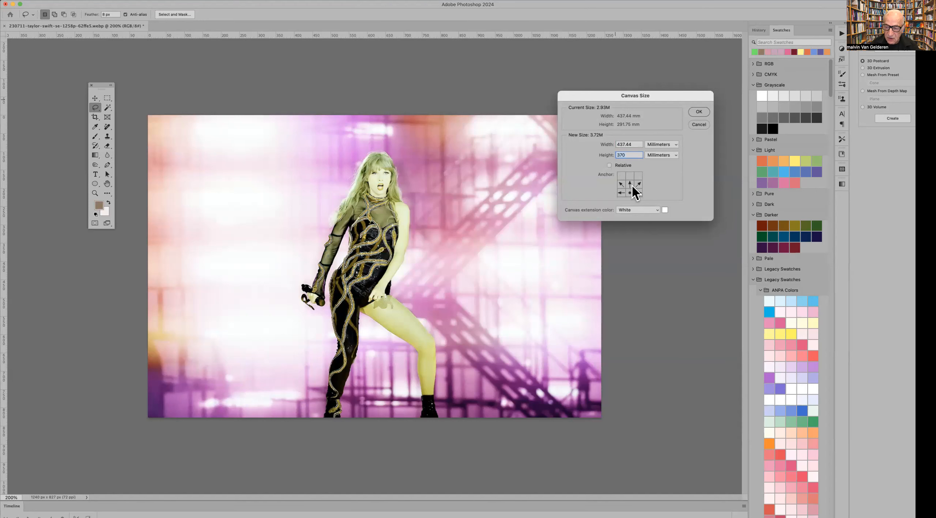
pyautogui.click(699, 111)
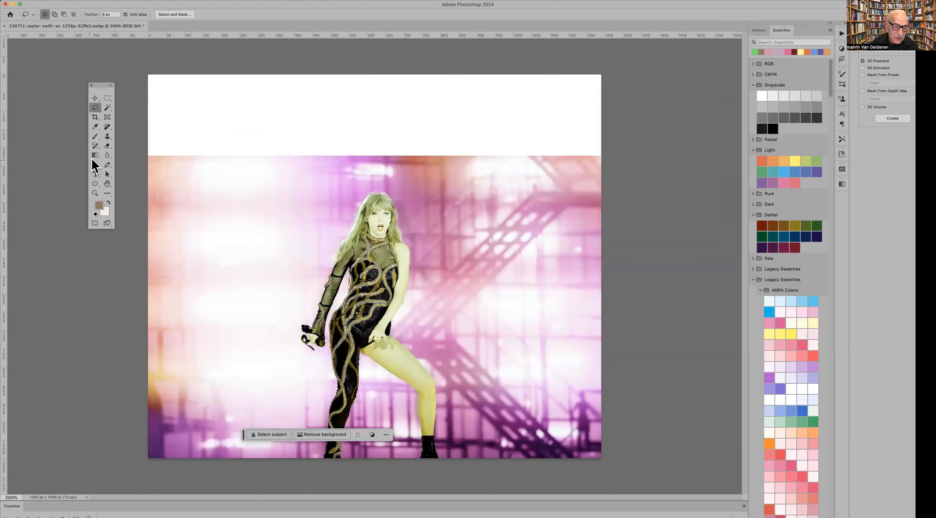
# Clone the blurred scaffolding into the right part of the blank upper strip using a 121 px Clone Stamp brush.
pyautogui.click(107, 136)
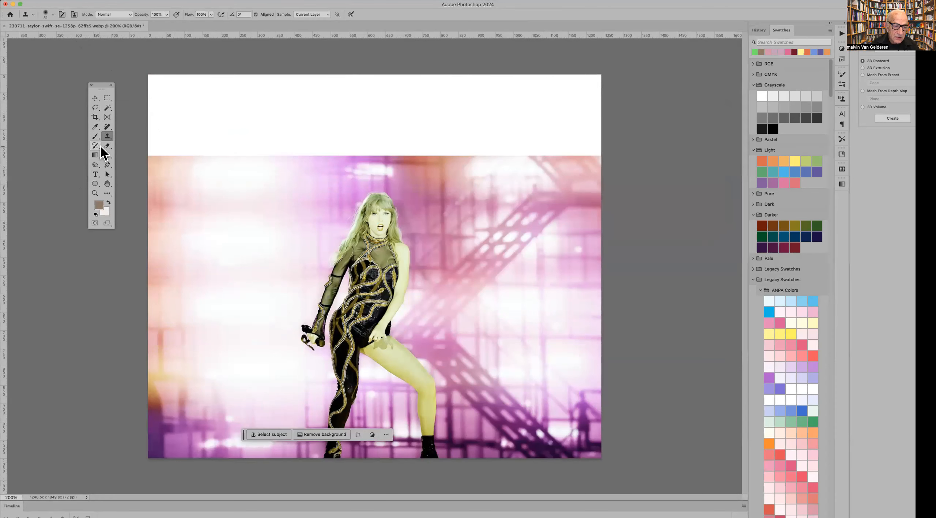
pyautogui.click(52, 14)
pyautogui.moveTo(46, 37); pyautogui.dragTo(67, 37)
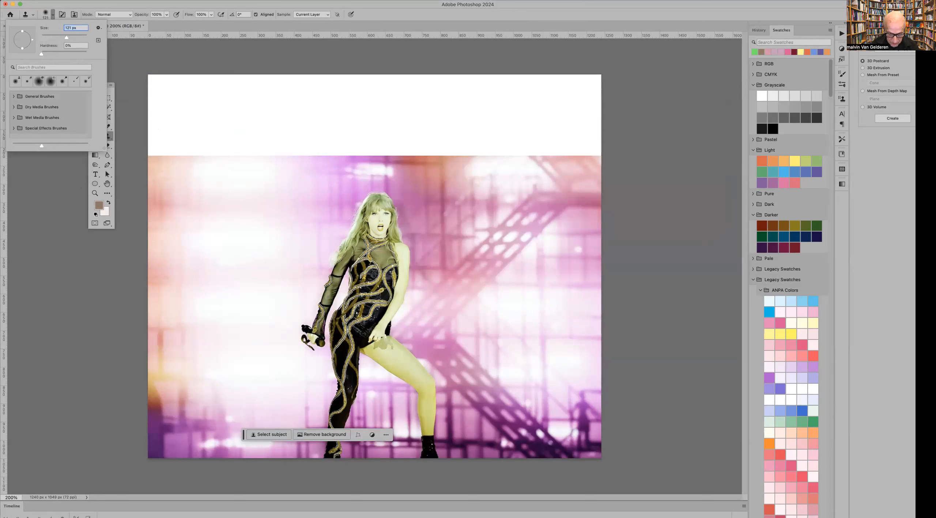
pyautogui.click(484, 222)
pyautogui.moveTo(526, 172)
pyautogui.mouseDown()
pyautogui.moveTo(552, 132)
pyautogui.moveTo(457, 128)
pyautogui.moveTo(481, 130)
pyautogui.mouseUp()
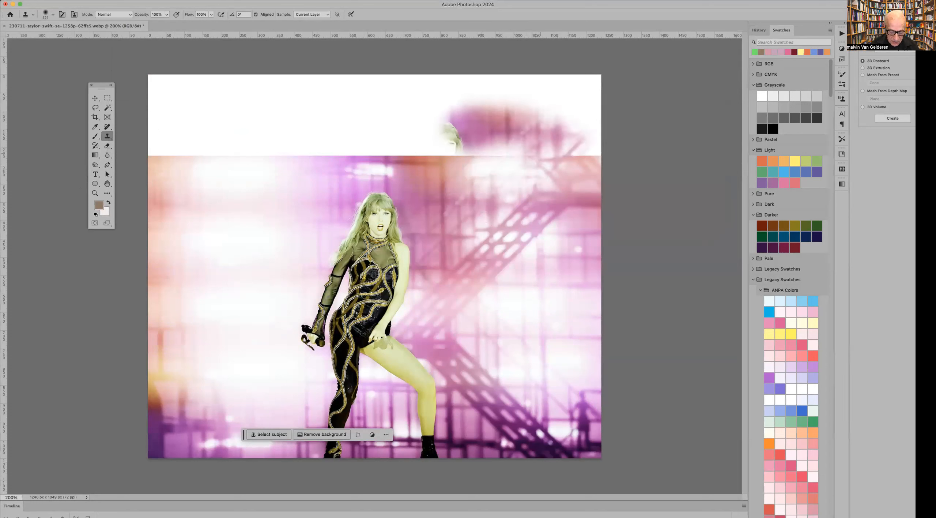
pyautogui.moveTo(570, 161)
pyautogui.mouseDown()
pyautogui.moveTo(581, 131)
pyautogui.moveTo(578, 95)
pyautogui.moveTo(594, 139)
pyautogui.moveTo(585, 161)
pyautogui.mouseUp()
pyautogui.moveTo(579, 94)
pyautogui.mouseDown()
pyautogui.moveTo(475, 91)
pyautogui.moveTo(446, 124)
pyautogui.mouseUp()
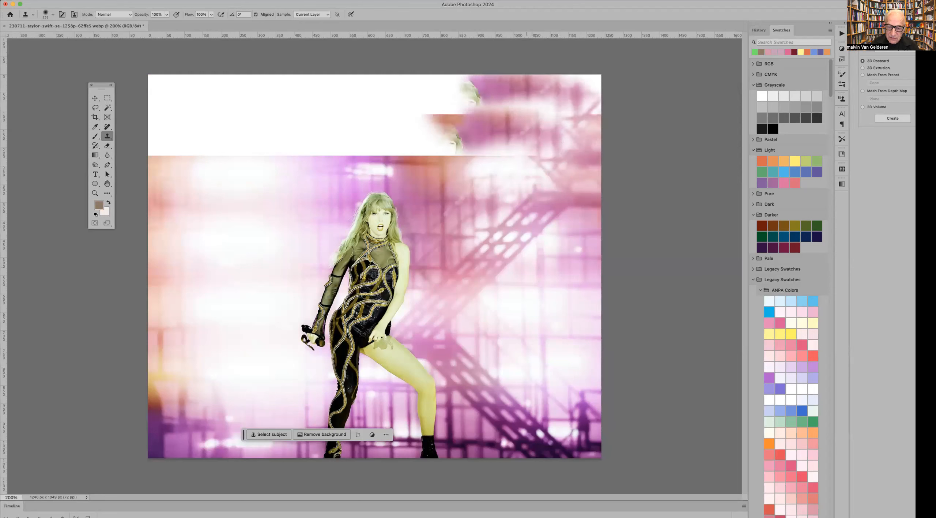
pyautogui.moveTo(482, 183)
pyautogui.mouseDown()
pyautogui.moveTo(439, 121)
pyautogui.moveTo(456, 101)
pyautogui.moveTo(410, 132)
pyautogui.moveTo(431, 154)
pyautogui.mouseUp()
pyautogui.moveTo(487, 142); pyautogui.dragTo(518, 156)
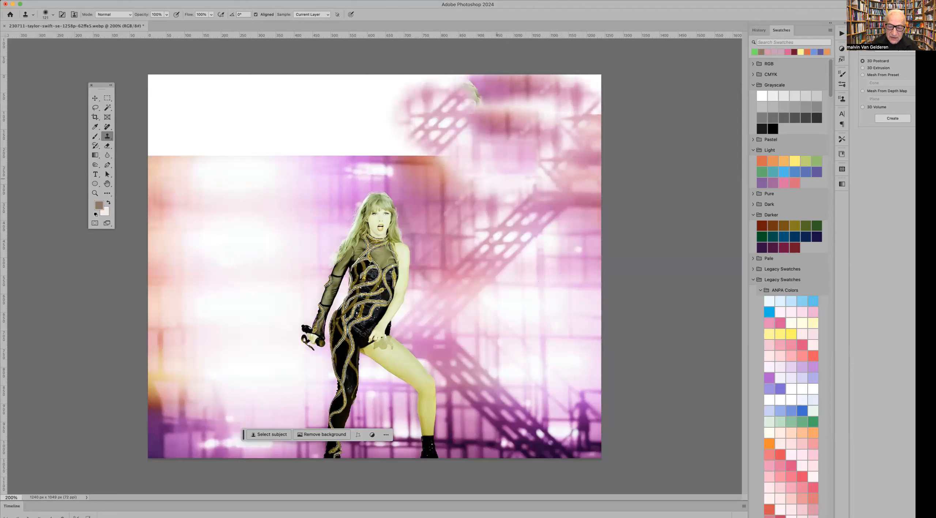
# Clone sampled background across the middle and left parts of the blank strip above the singer.
pyautogui.keyDown('alt'); pyautogui.click(476, 204); pyautogui.keyUp('alt')
pyautogui.moveTo(420, 161)
pyautogui.mouseDown()
pyautogui.moveTo(380, 134)
pyautogui.moveTo(323, 131)
pyautogui.moveTo(270, 146)
pyautogui.moveTo(261, 167)
pyautogui.mouseUp()
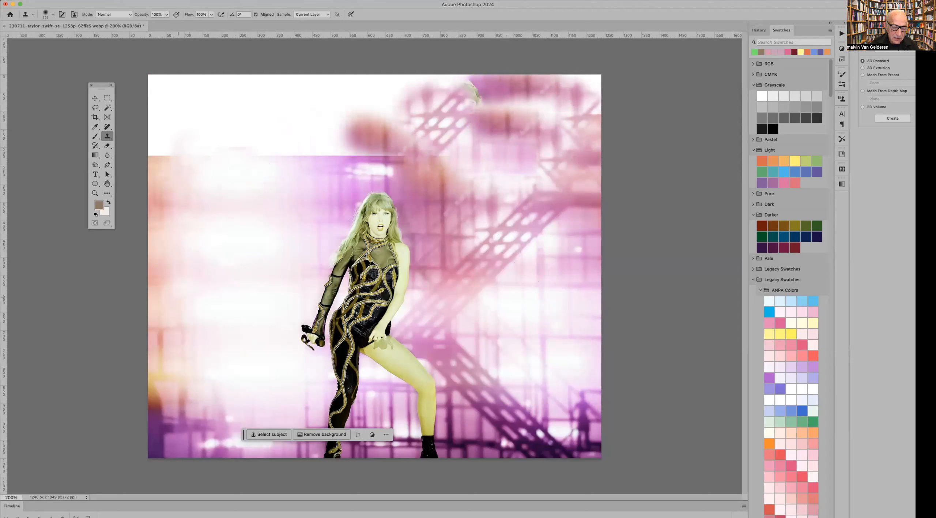
pyautogui.moveTo(187, 190)
pyautogui.mouseDown()
pyautogui.moveTo(161, 84)
pyautogui.moveTo(153, 144)
pyautogui.mouseUp()
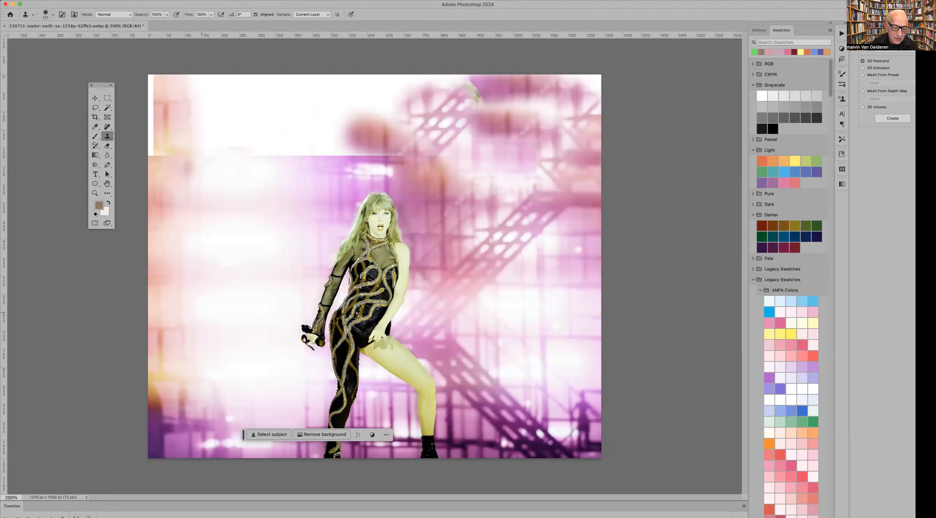
pyautogui.moveTo(226, 126); pyautogui.dragTo(244, 115)
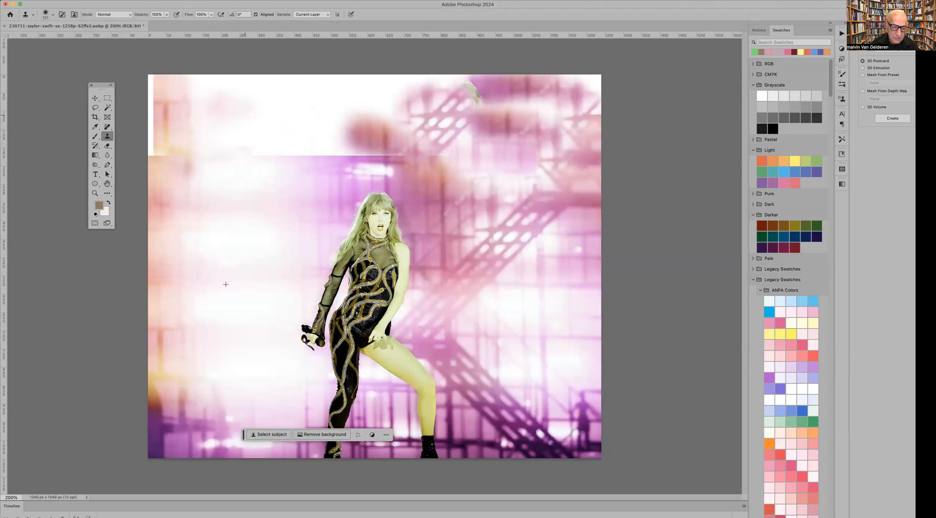
pyautogui.moveTo(299, 163)
pyautogui.mouseDown()
pyautogui.moveTo(303, 146)
pyautogui.moveTo(276, 123)
pyautogui.mouseUp()
pyautogui.keyDown('alt'); pyautogui.click(250, 217); pyautogui.keyUp('alt')
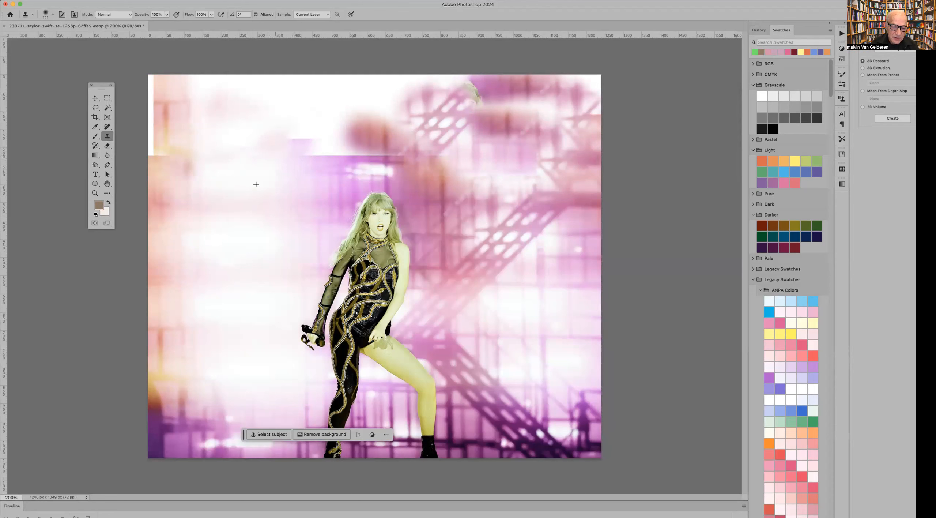
# Resample the light background left of the singer and clone it over the seam and dark patches above her head.
pyautogui.keyDown('alt'); pyautogui.click(285, 192); pyautogui.keyUp('alt')
pyautogui.moveTo(328, 157)
pyautogui.mouseDown()
pyautogui.moveTo(325, 163)
pyautogui.moveTo(359, 150)
pyautogui.mouseUp()
pyautogui.keyDown('alt'); pyautogui.click(283, 198); pyautogui.keyUp('alt')
pyautogui.click(328, 145)
pyautogui.click(371, 130)
pyautogui.click(391, 118)
pyautogui.click(415, 105)
pyautogui.click(353, 100)
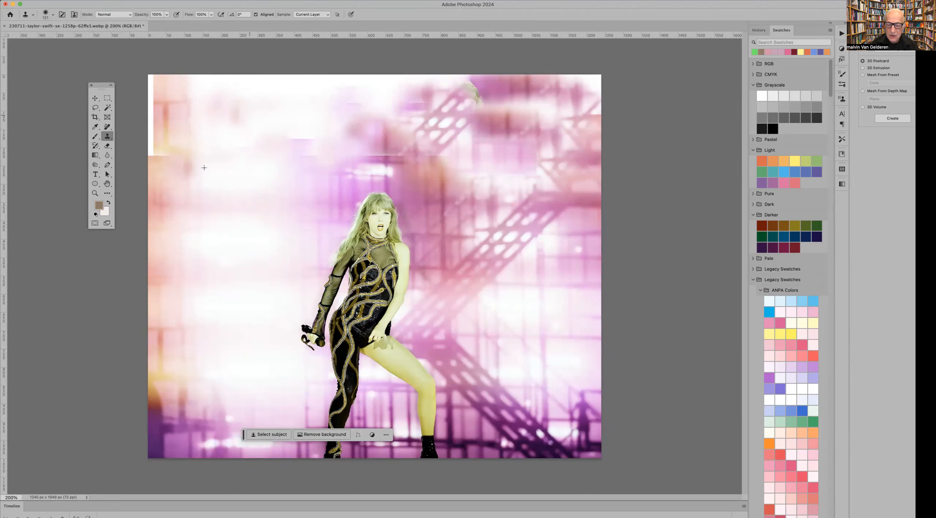
# Crop the image to a portrait format around the singer, trimming the extra background on both sides and above.
pyautogui.click(97, 116)
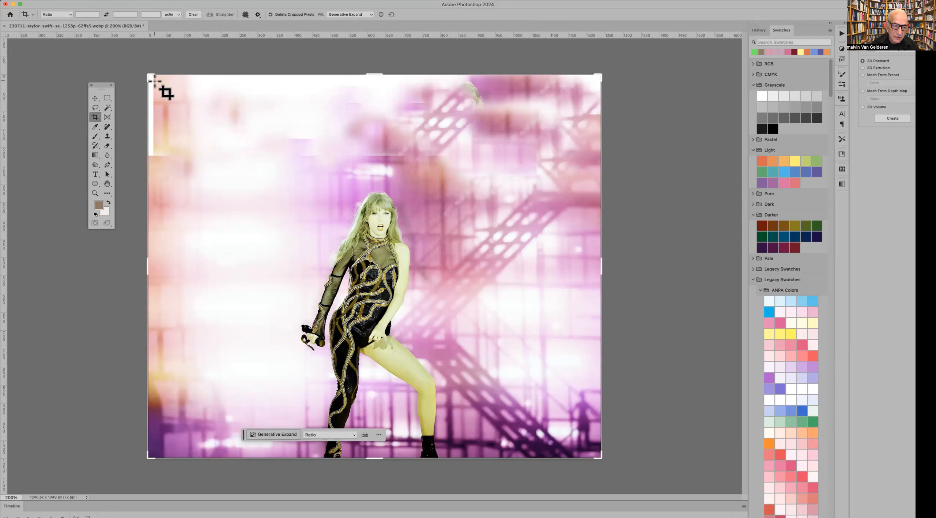
pyautogui.moveTo(154, 78); pyautogui.dragTo(238, 123)
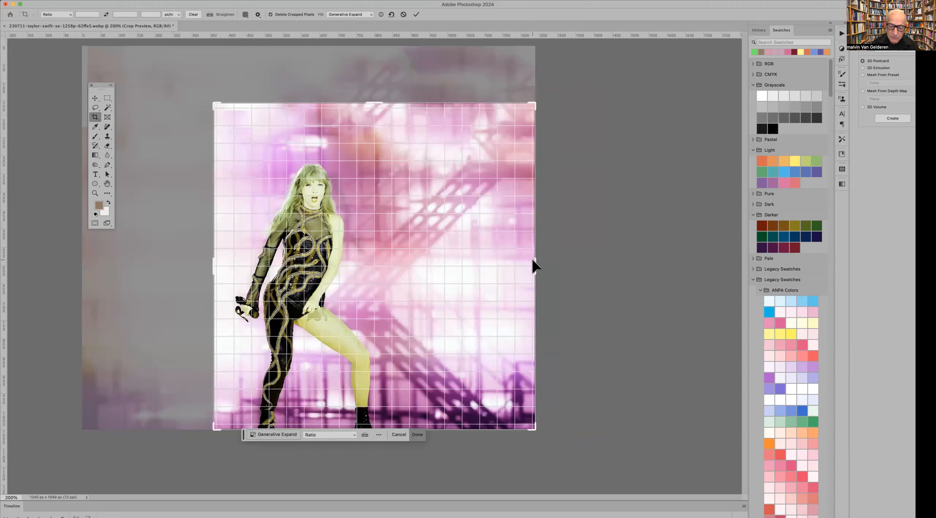
pyautogui.moveTo(536, 264); pyautogui.dragTo(490, 257)
pyautogui.click(493, 100)
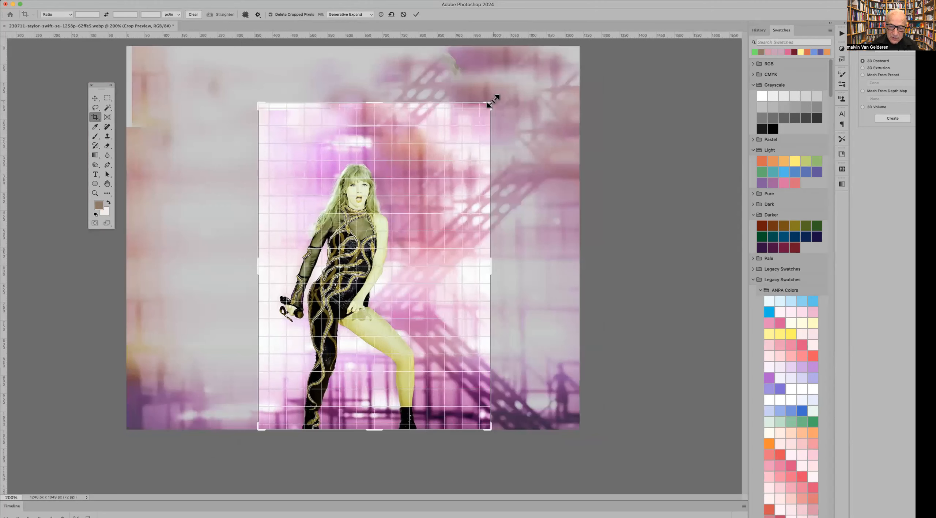
pyautogui.moveTo(488, 97)
pyautogui.mouseDown()
pyautogui.moveTo(497, 109)
pyautogui.moveTo(489, 98)
pyautogui.mouseUp()
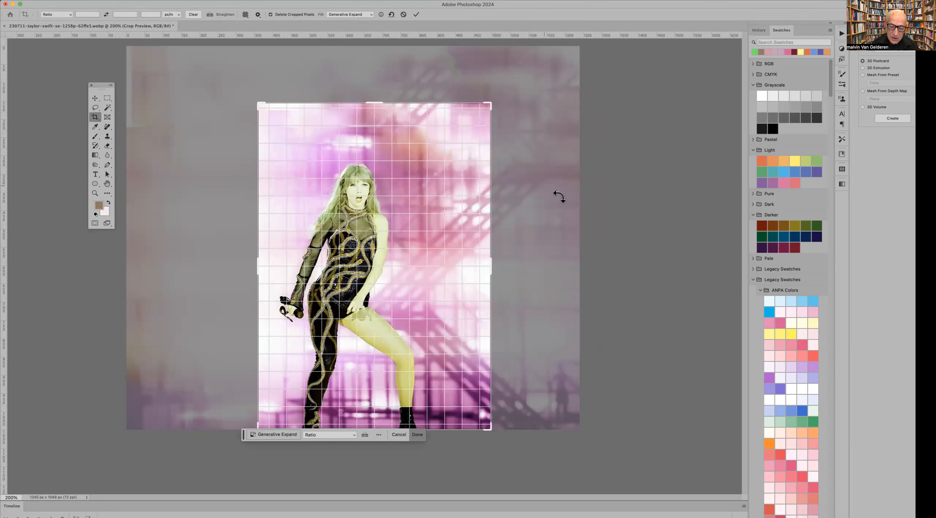
pyautogui.press('Return')
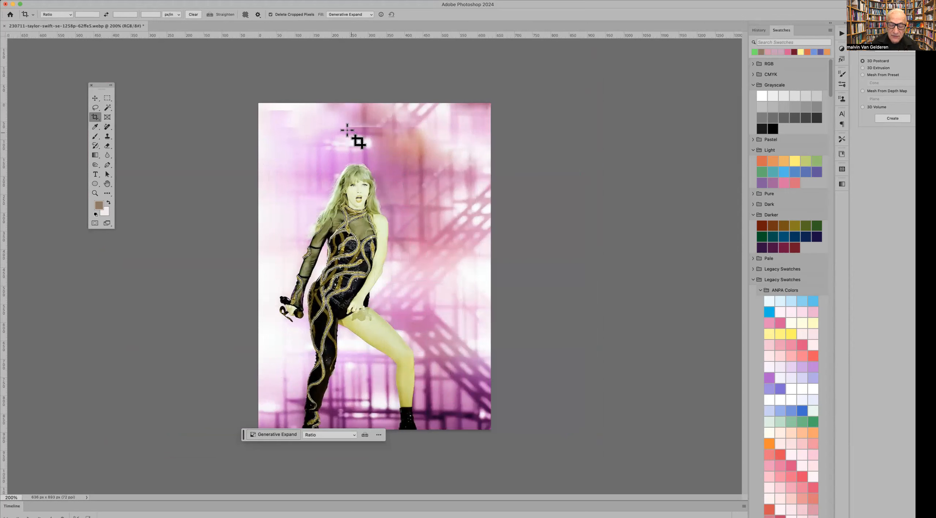
# Add the text "Woman" in American Typewriter Regular just above the singer's head.
pyautogui.click(95, 174)
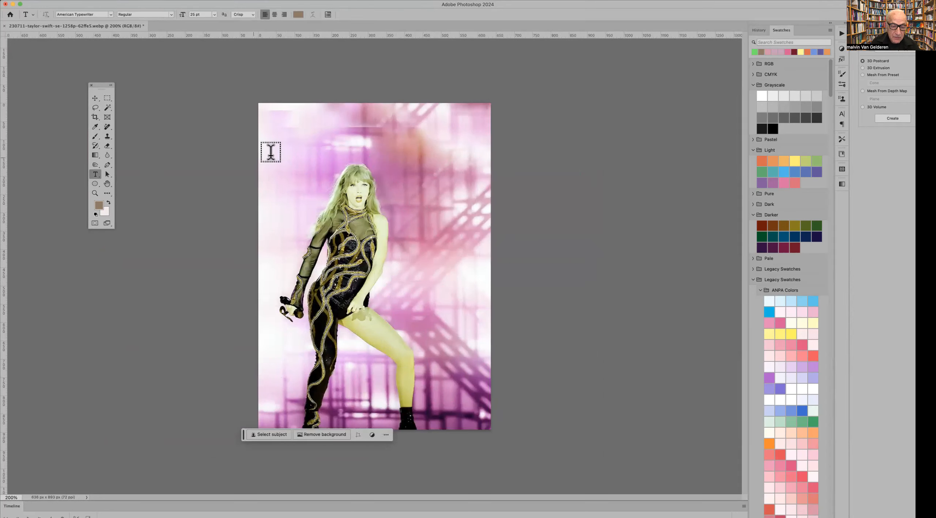
pyautogui.click(297, 144)
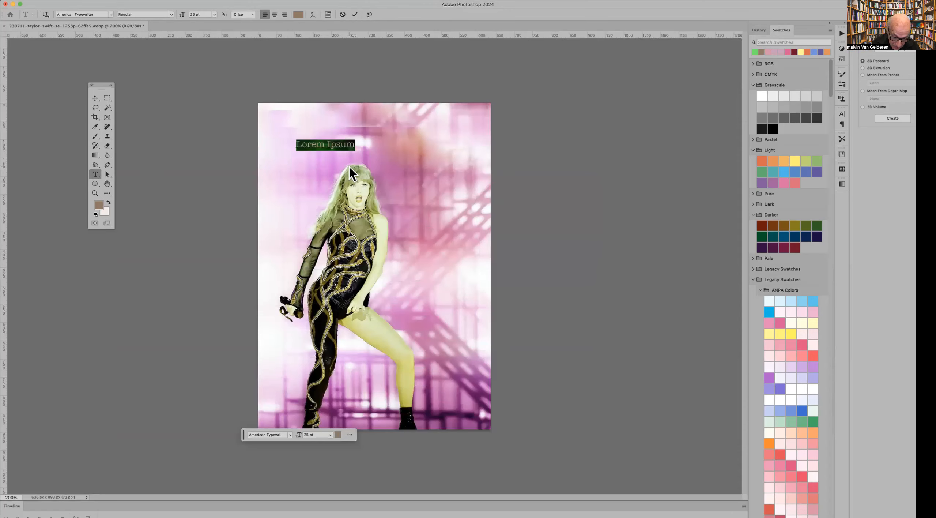
pyautogui.write('Woman')
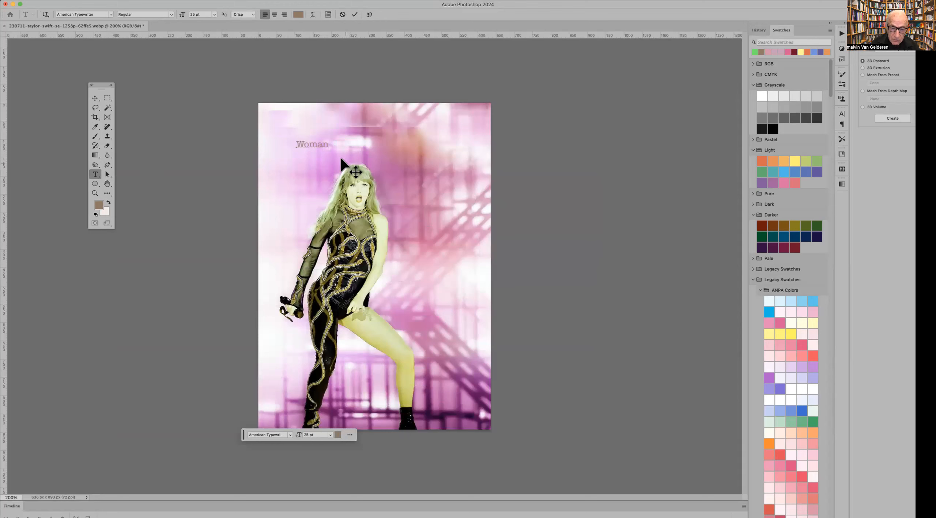
# Enlarge the "Woman" title to 150 pt and move it so it fits across the image above the singer.
pyautogui.moveTo(330, 144); pyautogui.dragTo(288, 144)
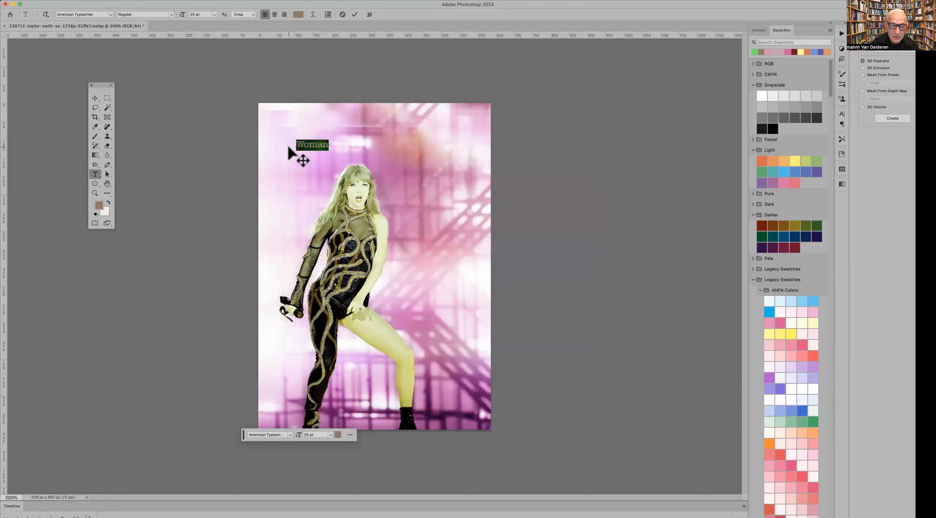
pyautogui.click(214, 14)
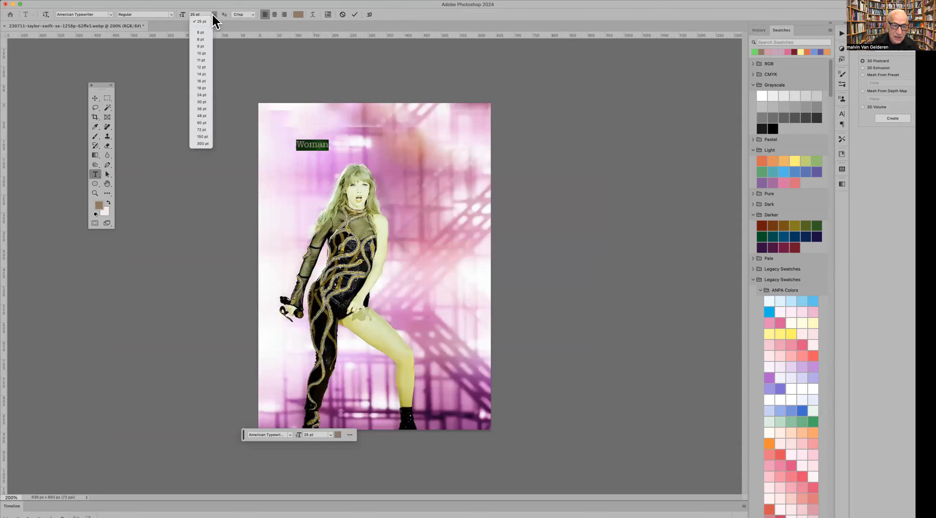
pyautogui.click(202, 123)
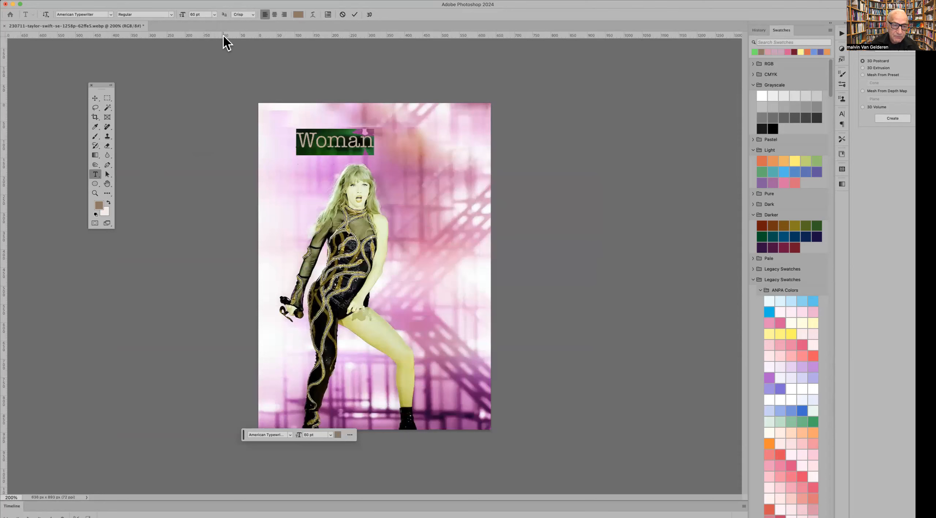
pyautogui.click(214, 14)
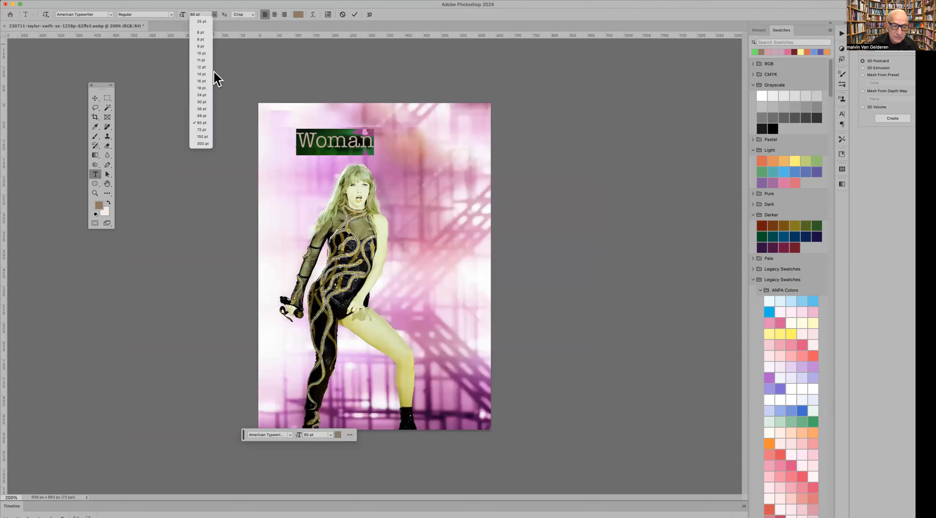
pyautogui.click(205, 136)
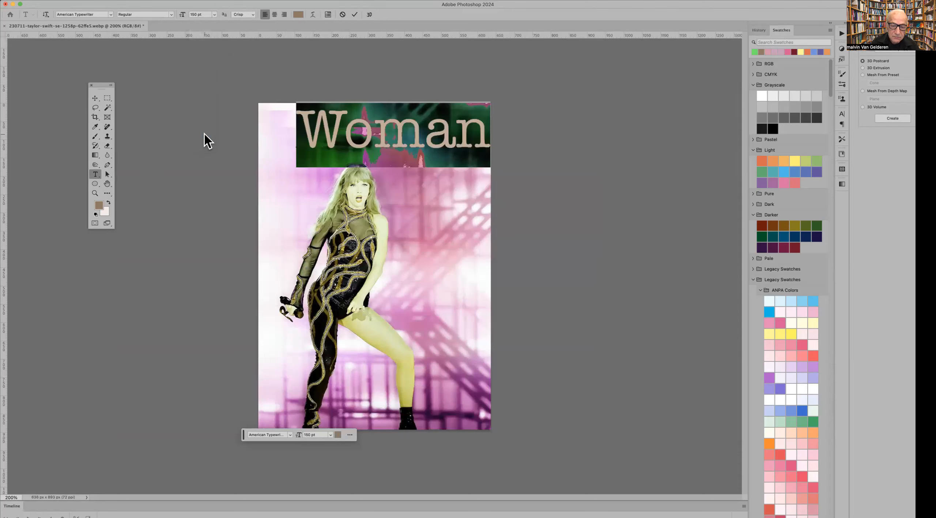
pyautogui.click(96, 98)
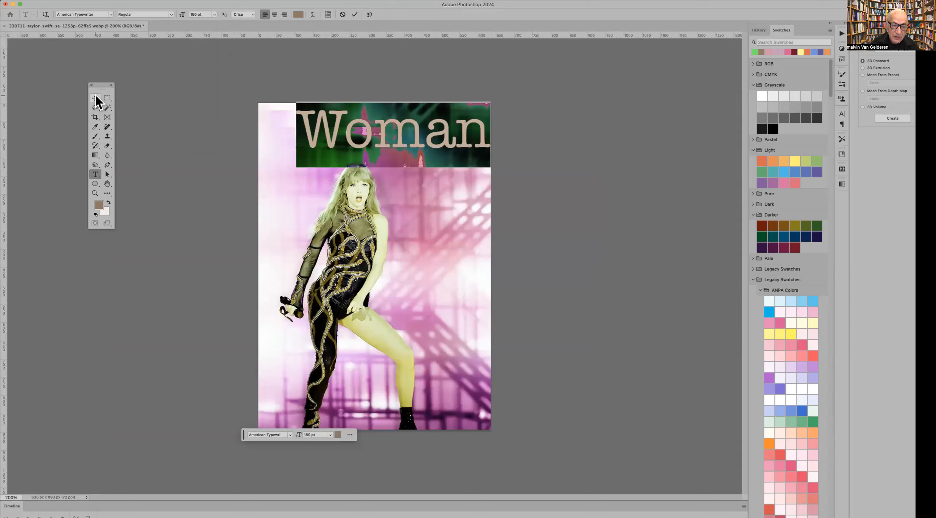
pyautogui.moveTo(351, 129); pyautogui.dragTo(320, 137)
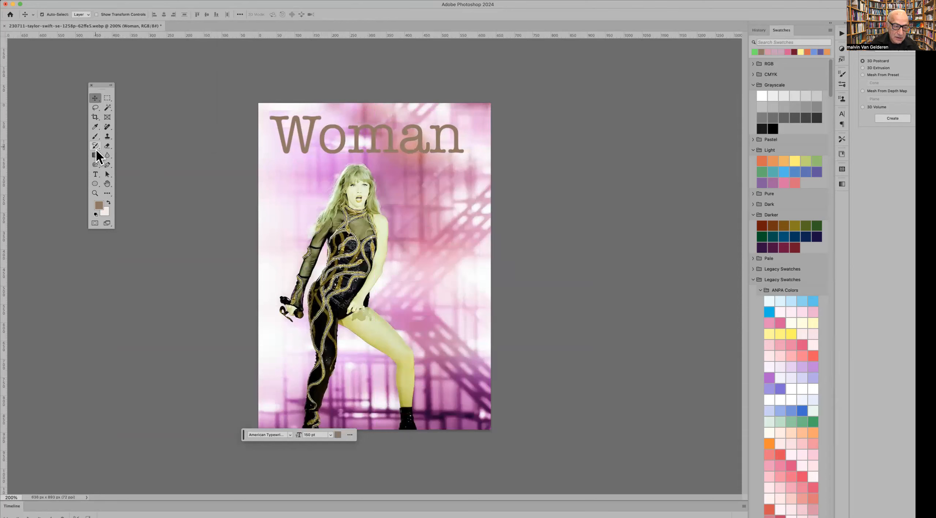
# Add a 36 pt "Lorem Ipsum" placeholder text and move it fully onto the image, beside the singer's shoulder.
pyautogui.click(95, 174)
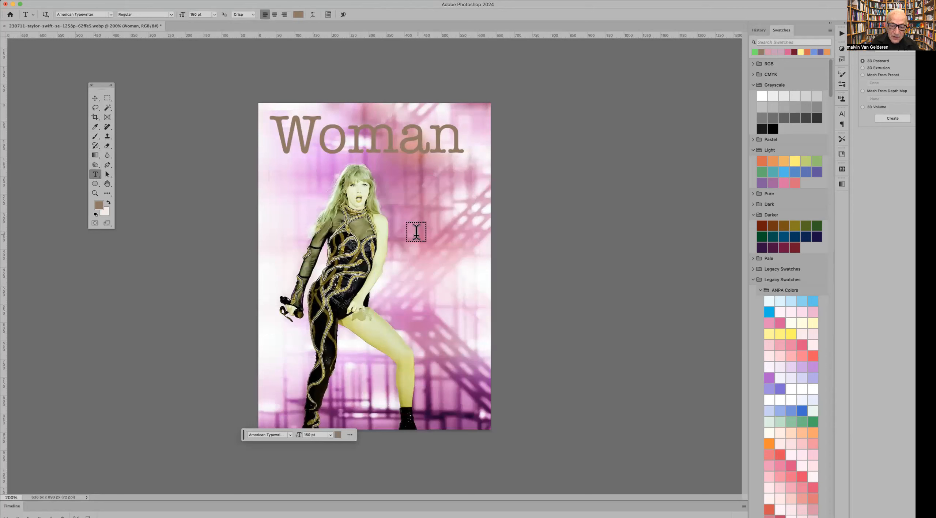
pyautogui.click(415, 224)
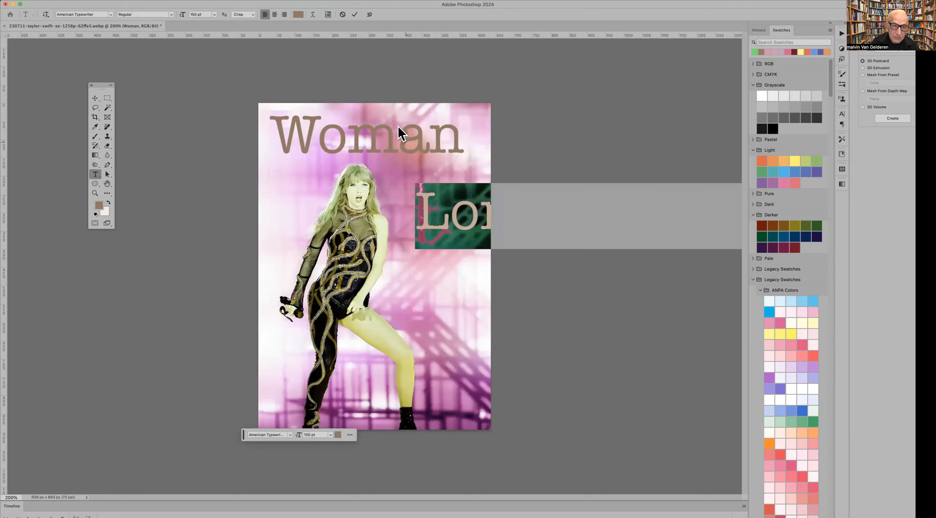
pyautogui.click(214, 15)
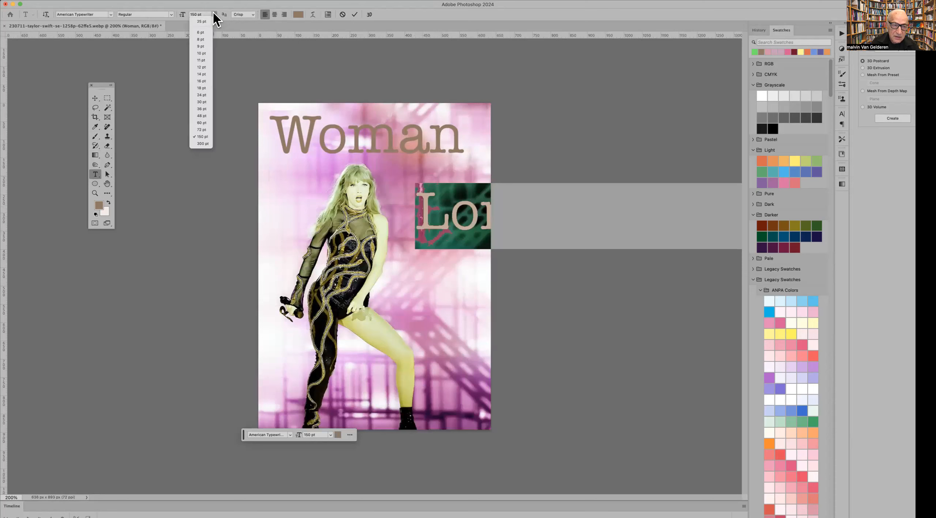
pyautogui.click(202, 109)
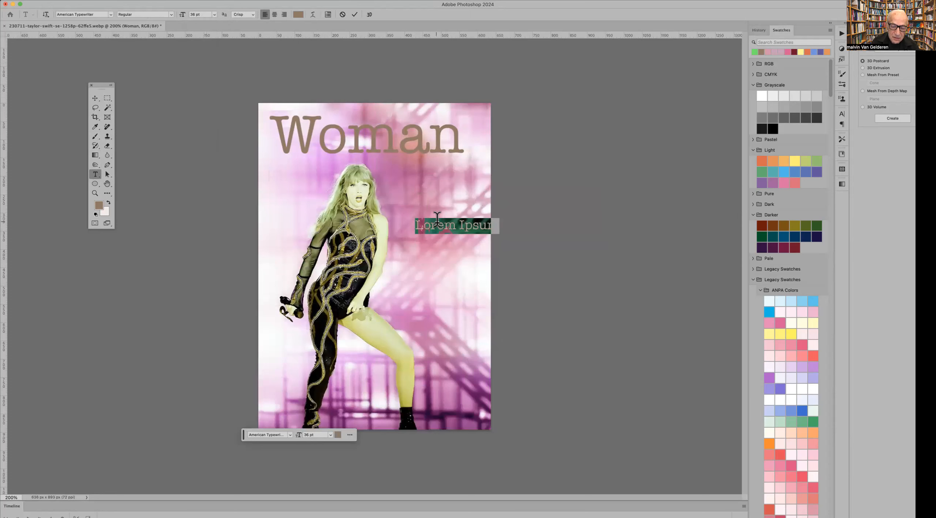
pyautogui.click(95, 98)
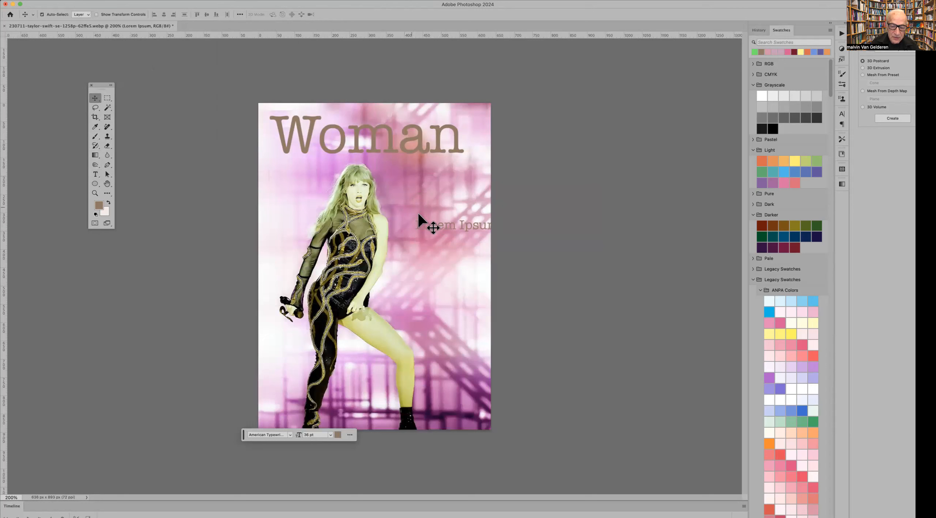
pyautogui.moveTo(424, 222); pyautogui.dragTo(401, 204)
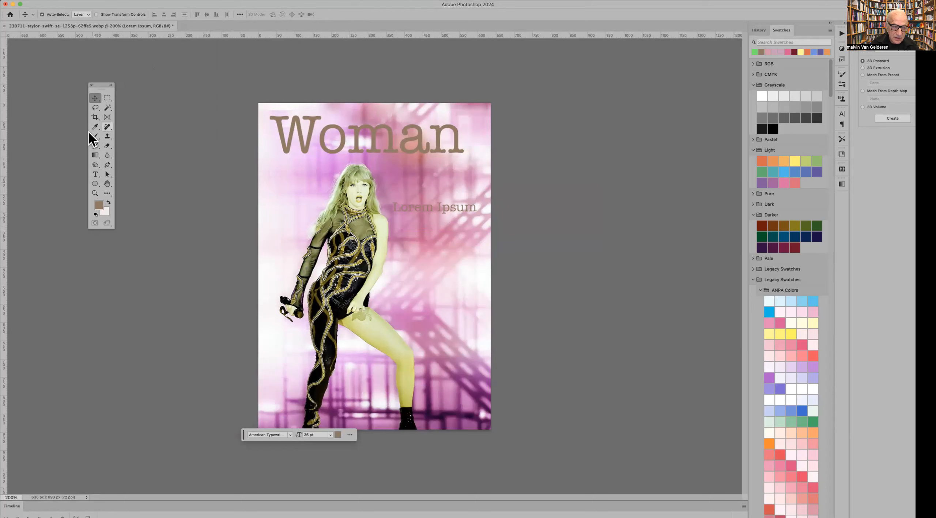
# Recolor the whole "Lorem Ipsum" text to a muted blue-violet, RGB 100, 98, 149.
pyautogui.click(95, 174)
pyautogui.click(429, 211)
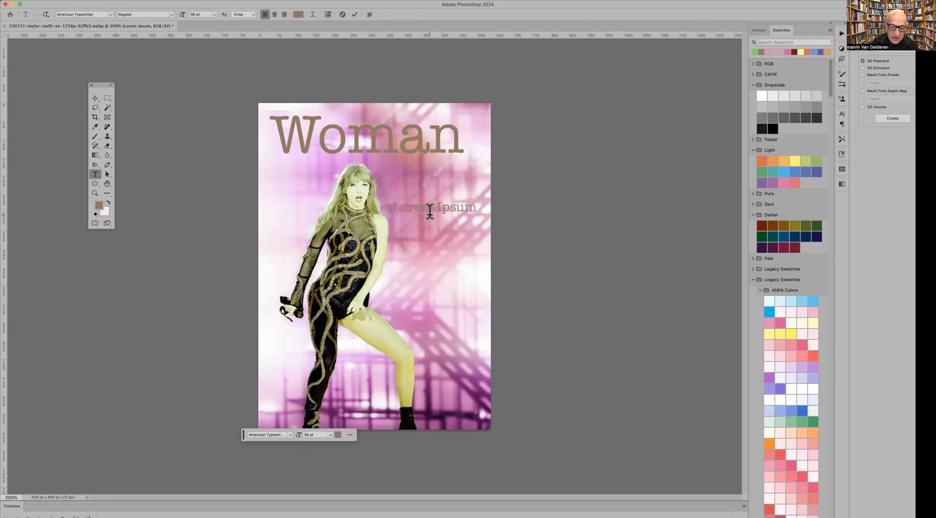
pyautogui.moveTo(392, 207); pyautogui.dragTo(475, 208)
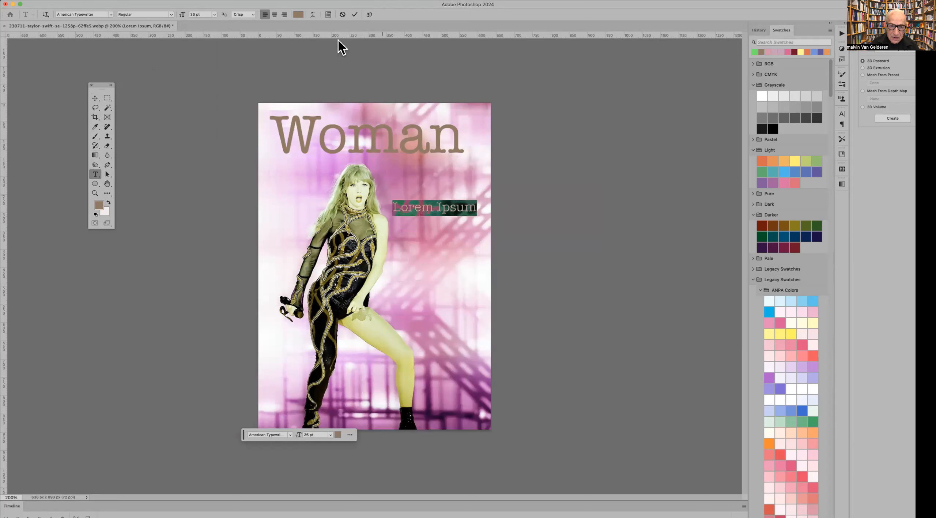
pyautogui.click(299, 14)
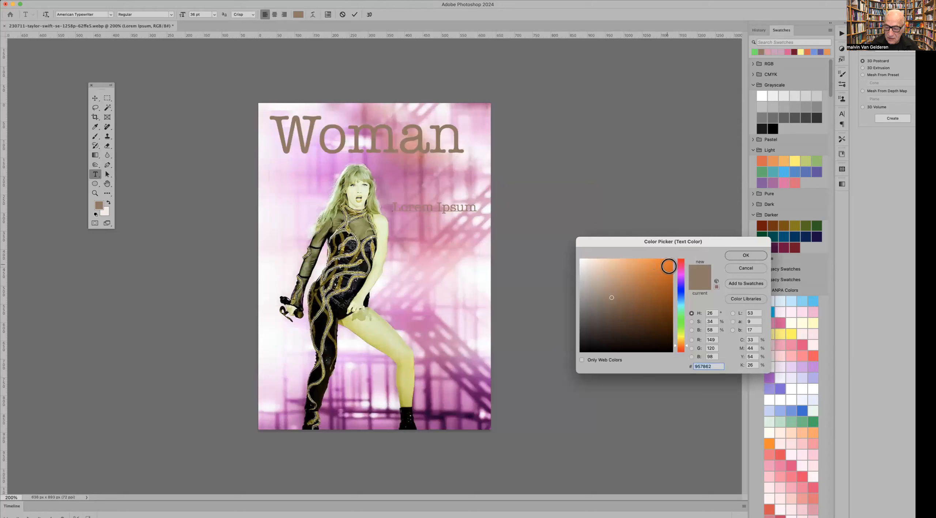
pyautogui.click(680, 289)
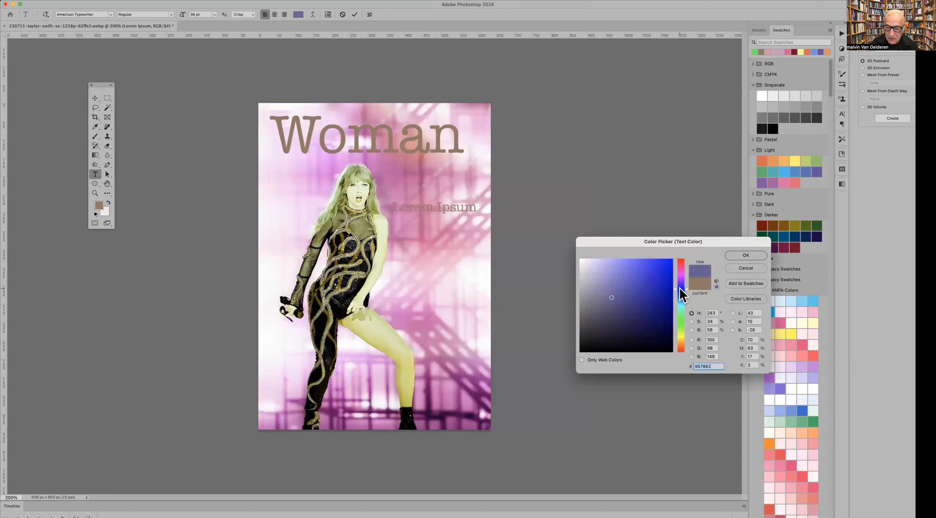
pyautogui.click(743, 256)
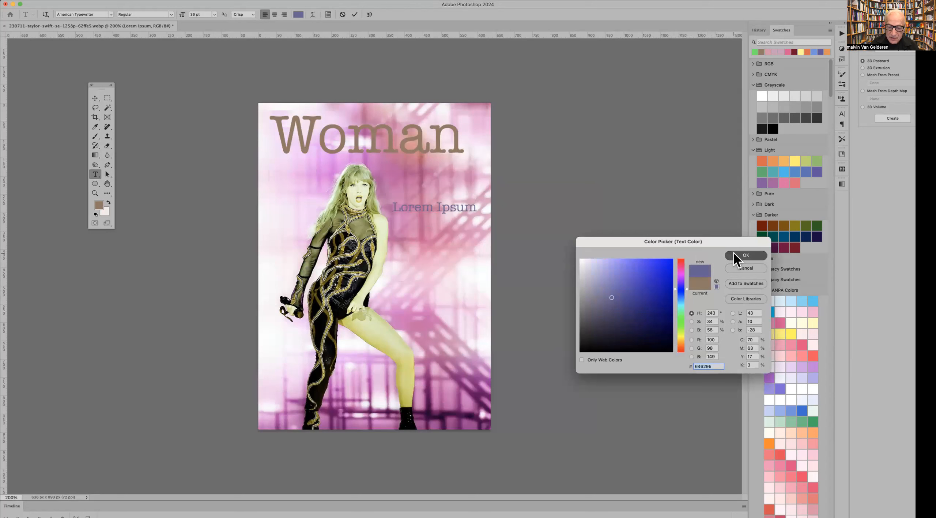
pyautogui.click(469, 209)
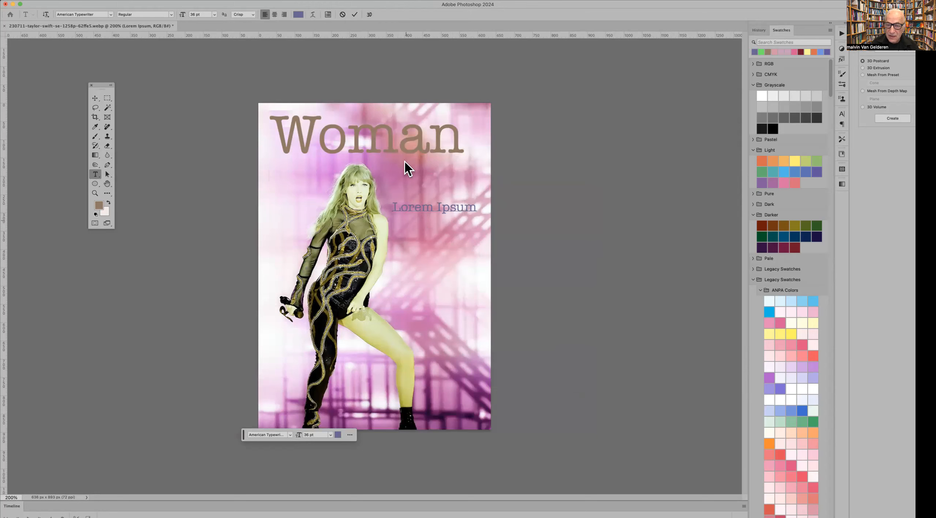
# Display the document's layers and place the layer list beside the image so the artwork stays uncovered.
pyautogui.click(259, 1)
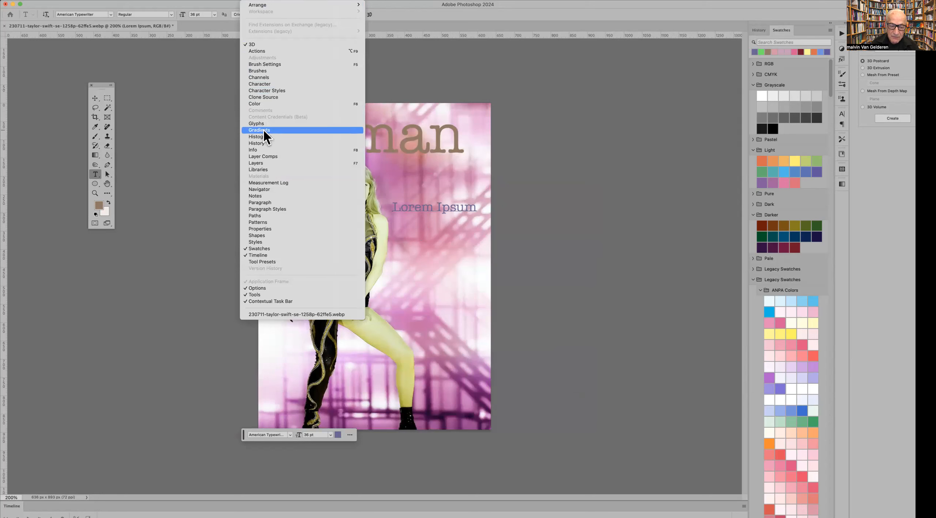
pyautogui.click(267, 163)
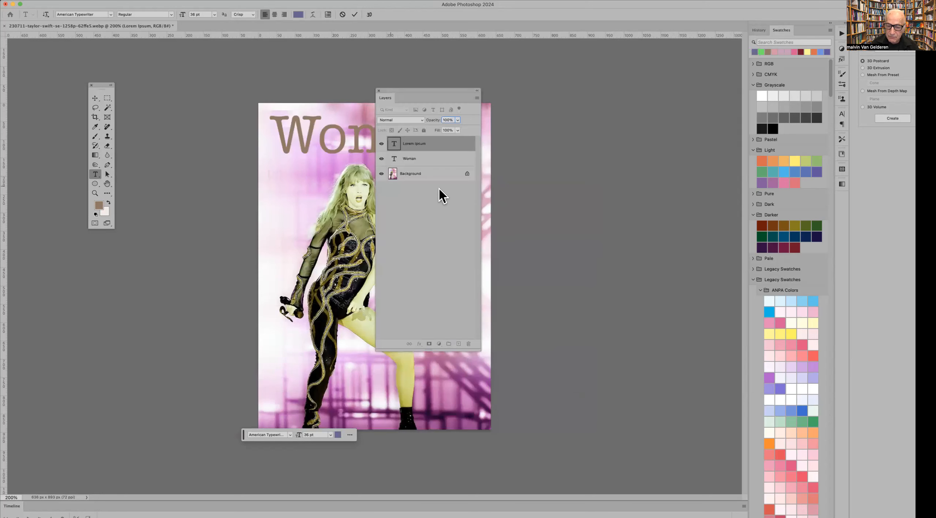
pyautogui.moveTo(437, 92); pyautogui.dragTo(621, 98)
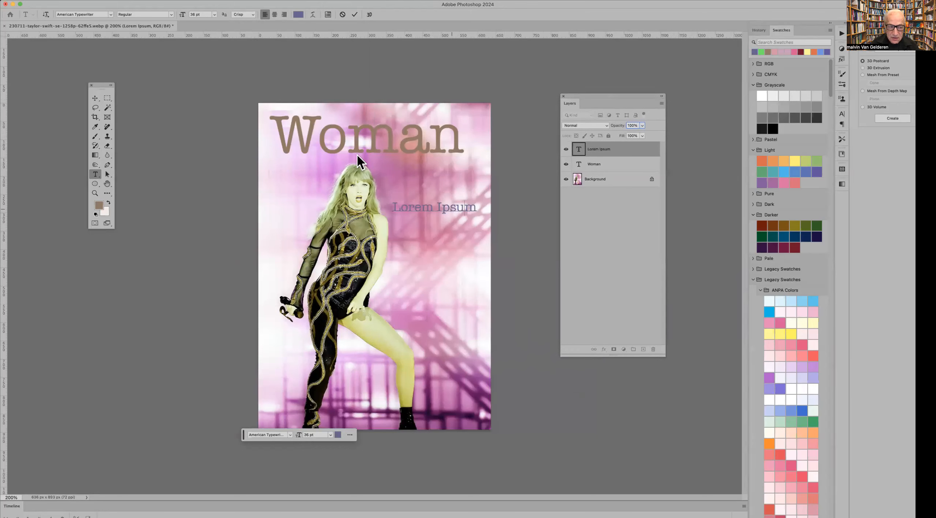
# Move the "Woman" title slightly down and to the right, and toggle each text layer's visibility off and on.
pyautogui.click(96, 98)
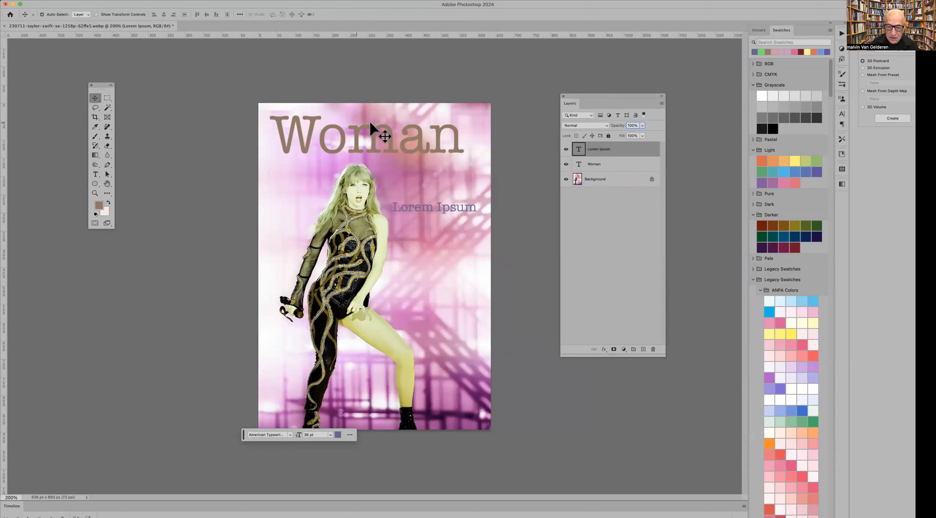
pyautogui.moveTo(393, 132)
pyautogui.mouseDown()
pyautogui.moveTo(405, 132)
pyautogui.moveTo(400, 143)
pyautogui.mouseUp()
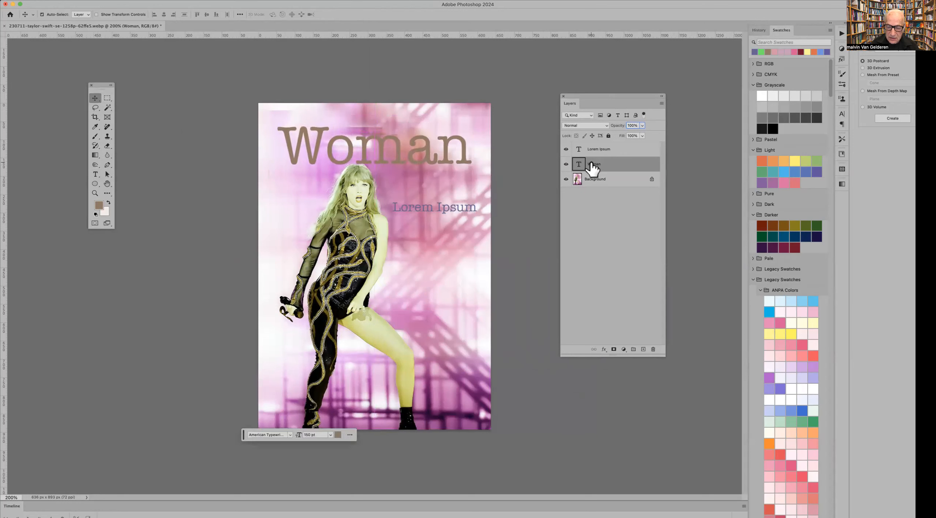
pyautogui.click(566, 165)
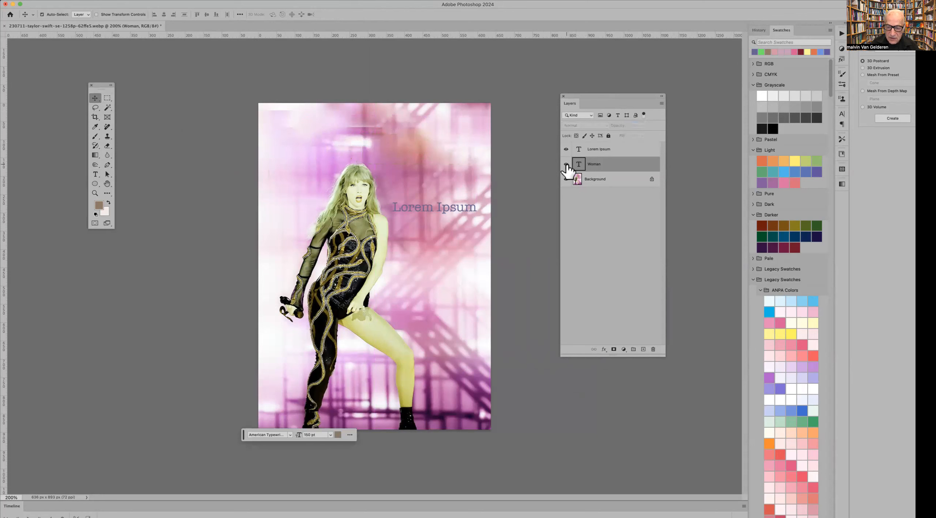
pyautogui.click(566, 165)
pyautogui.click(566, 150)
pyautogui.click(567, 150)
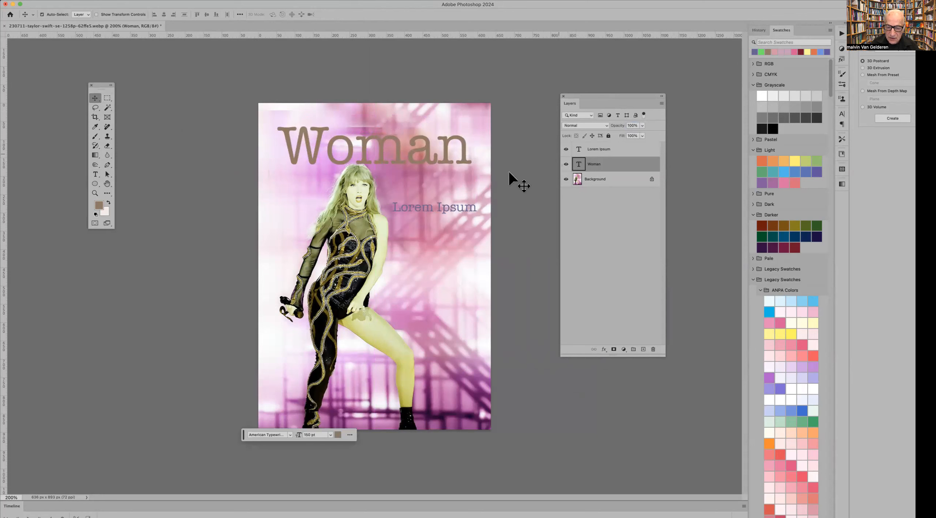
# Move the "Lorem Ipsum" text up closer beneath the title, and toggle the Background layer's visibility off and on twice.
pyautogui.click(605, 149)
pyautogui.moveTo(470, 206)
pyautogui.mouseDown()
pyautogui.moveTo(468, 219)
pyautogui.moveTo(472, 187)
pyautogui.moveTo(457, 185)
pyautogui.moveTo(466, 192)
pyautogui.mouseUp()
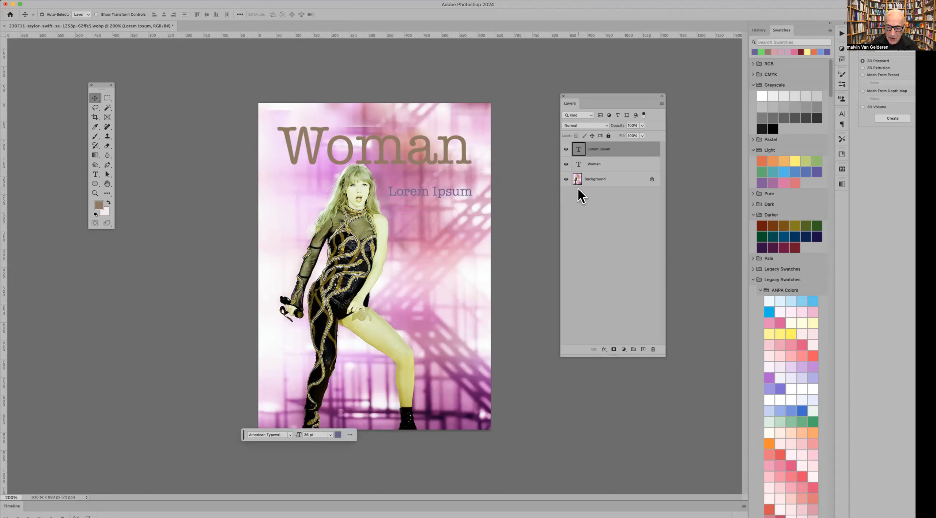
pyautogui.click(566, 179)
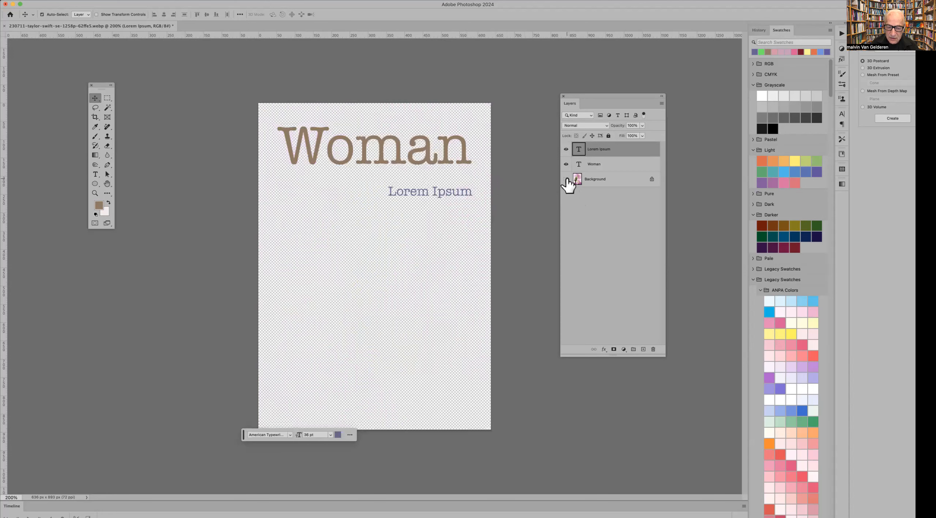
pyautogui.click(566, 179)
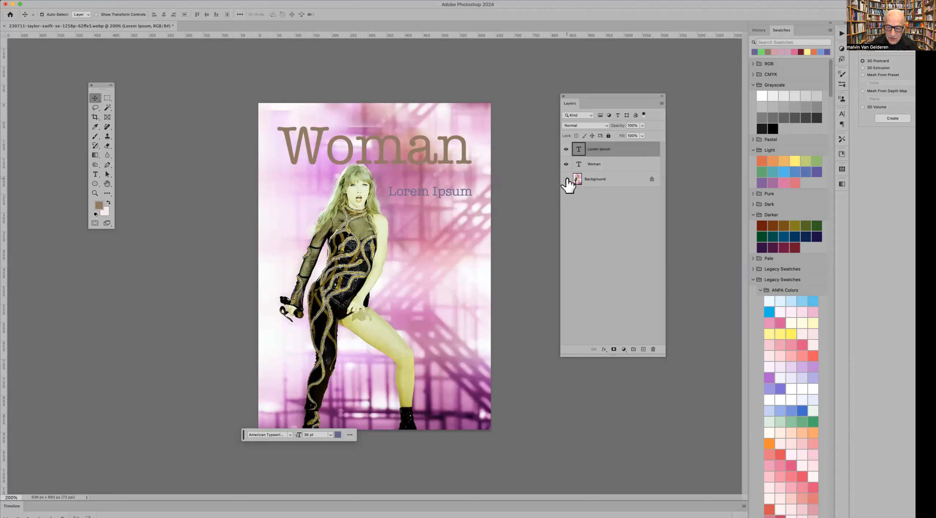
pyautogui.click(566, 179)
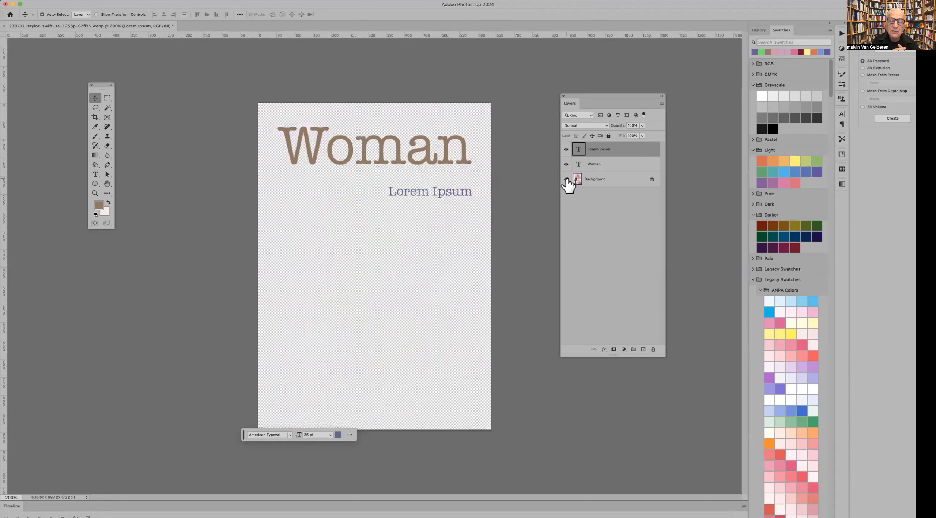
pyautogui.click(566, 179)
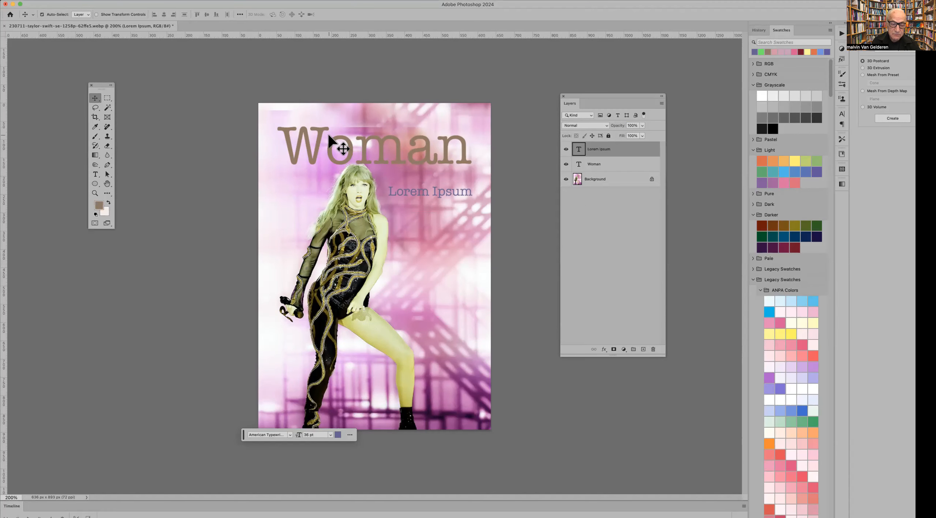
# Select the Background layer that holds the singer photo.
pyautogui.click(592, 169)
pyautogui.click(591, 180)
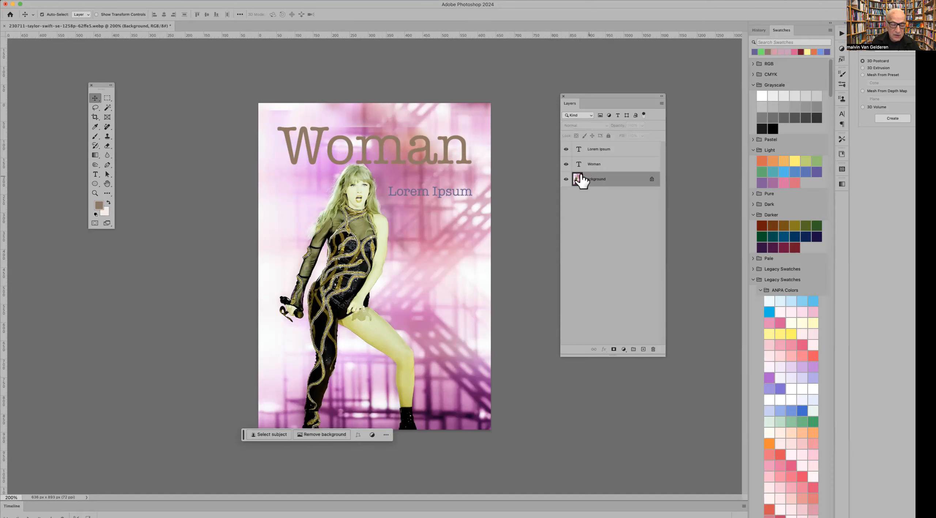